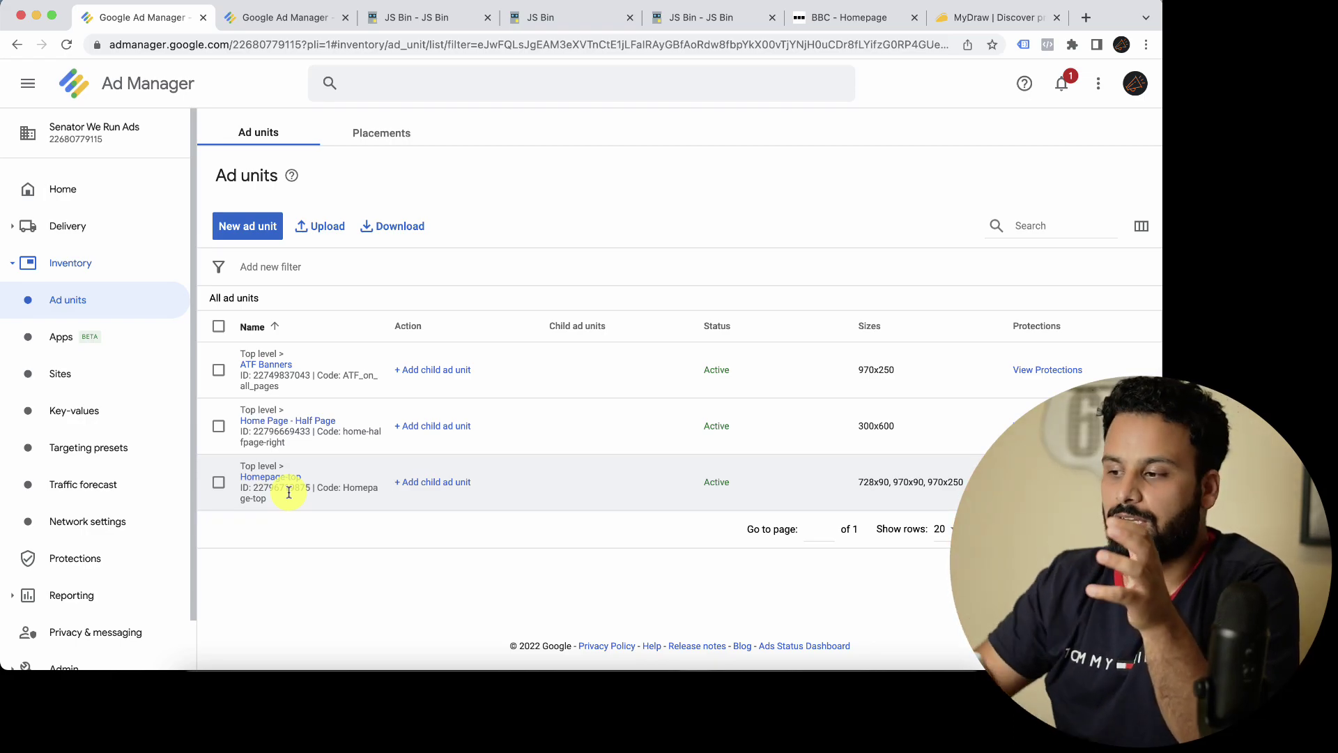
Step: Check the top banner on the BBC homepage and open the settings of the Homepage-top ad unit in Google Ad Manager
{"action": "left_click", "coordinate": [845, 21]}
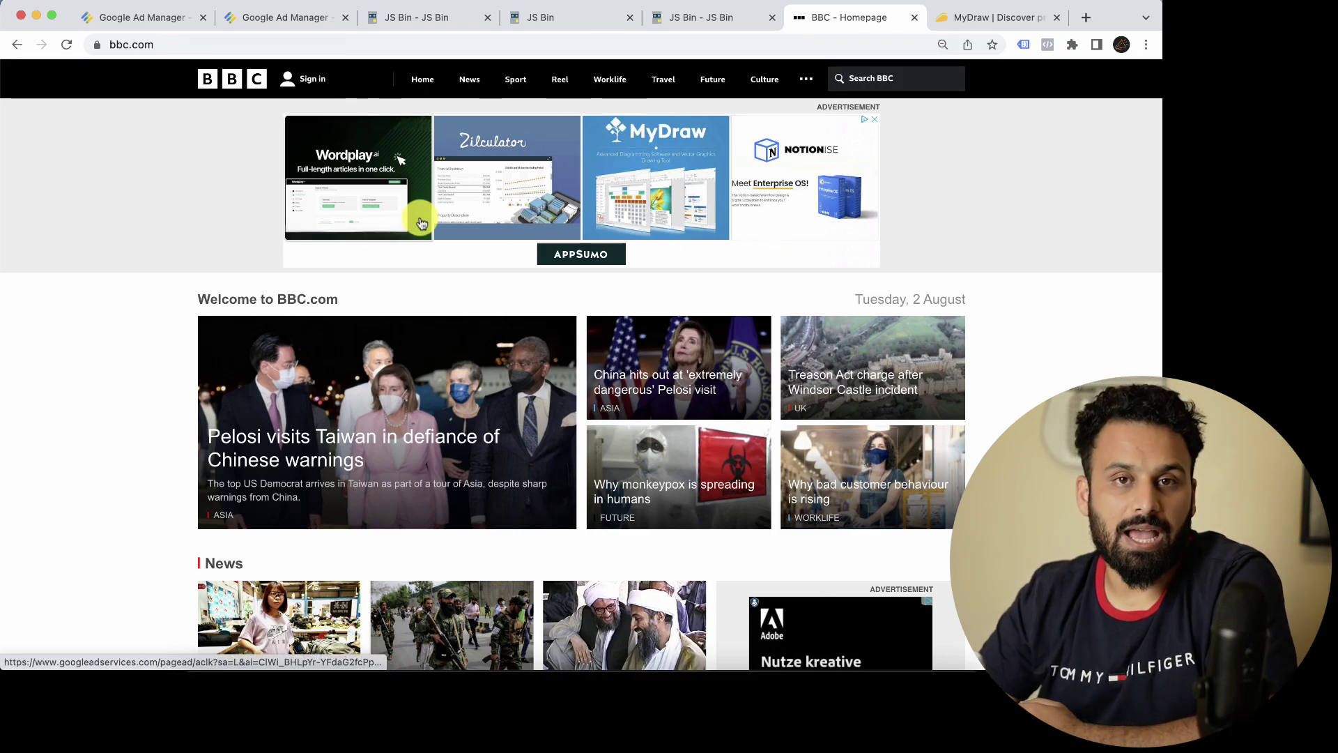
{"action": "left_click", "coordinate": [148, 21]}
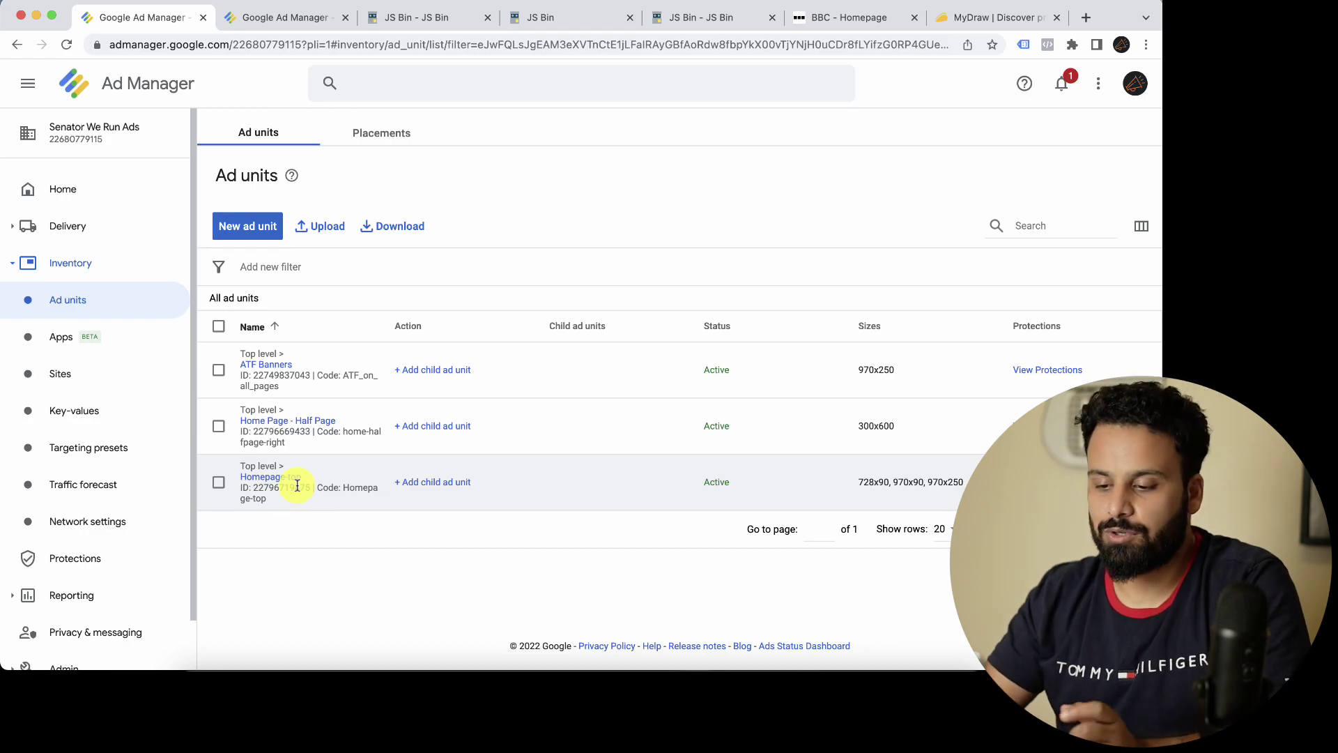
{"action": "left_click", "coordinate": [265, 478]}
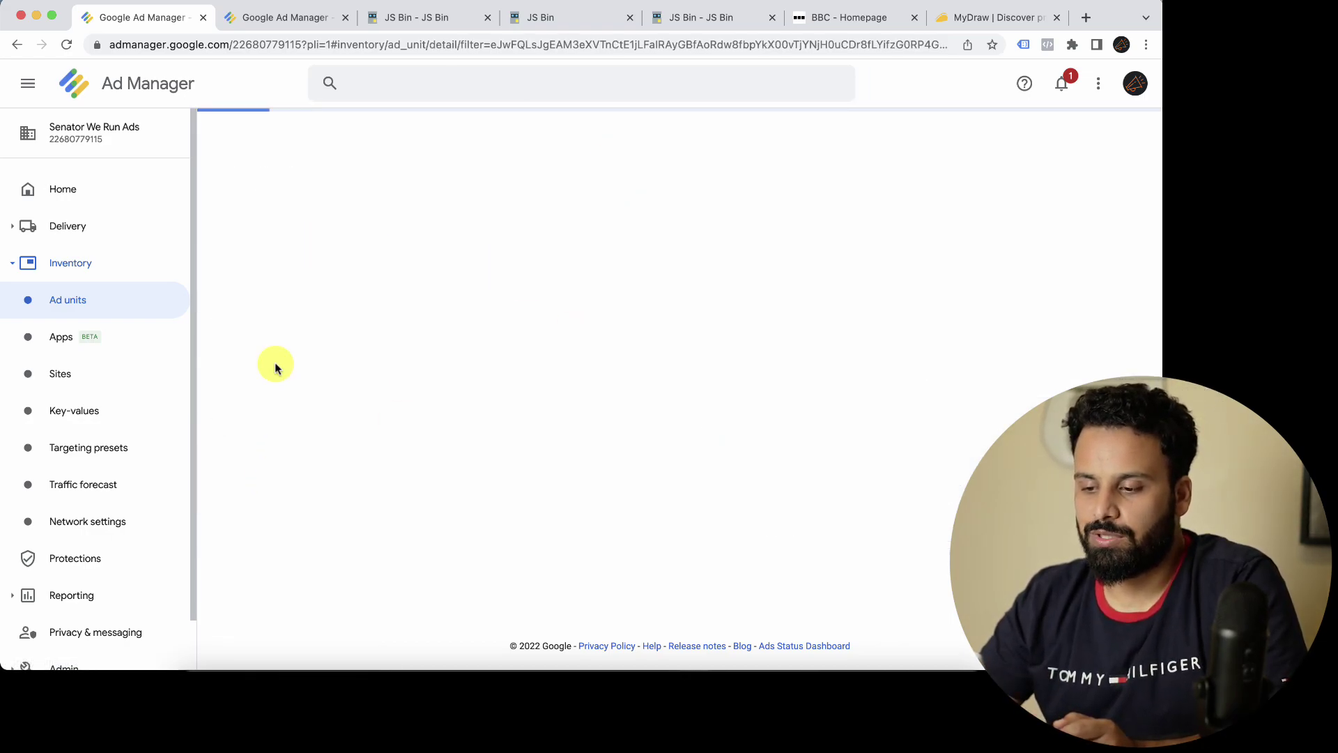
{"action": "scroll", "coordinate": [409, 459], "scroll_direction": "down", "scroll_amount": 2}
{"action": "scroll", "coordinate": [409, 450], "scroll_direction": "up", "scroll_amount": 2}
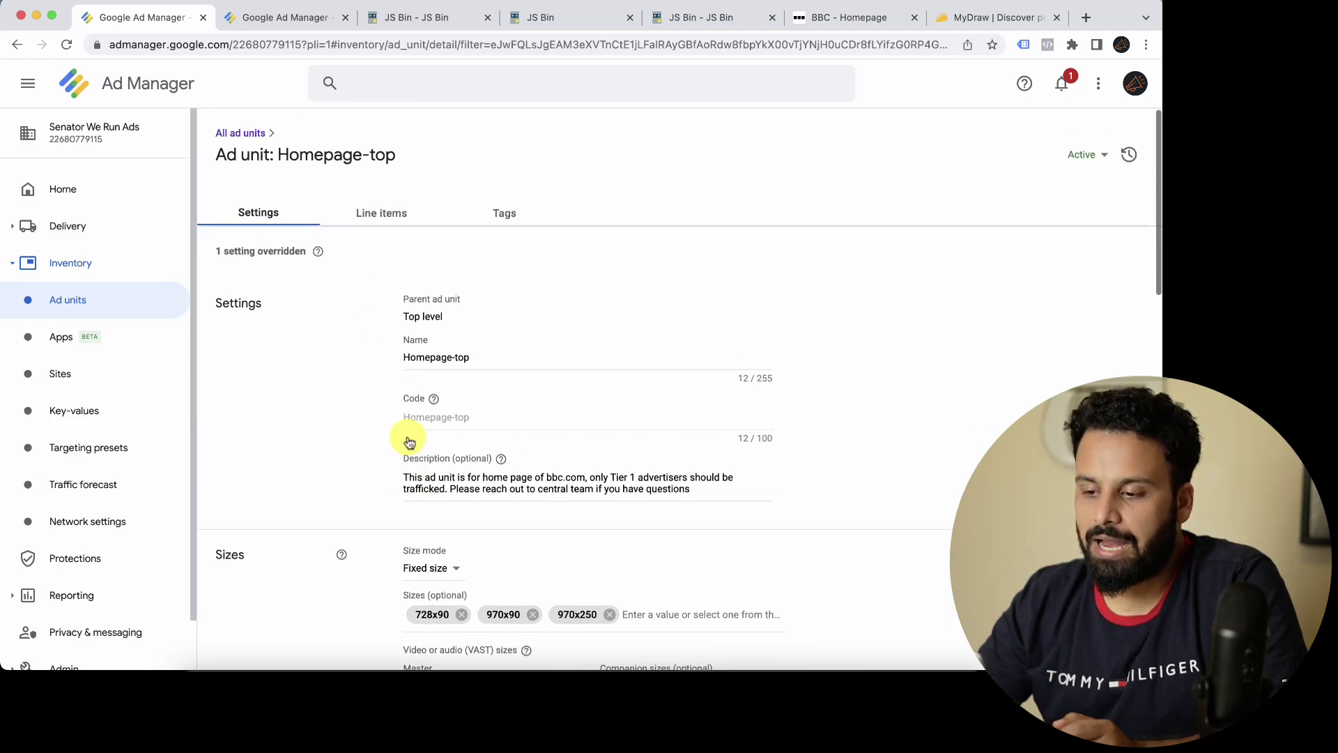
Step: View the Homepage-top ad unit's line items and start generating its tag with Google Publisher Tag as the type
{"action": "left_click", "coordinate": [388, 213]}
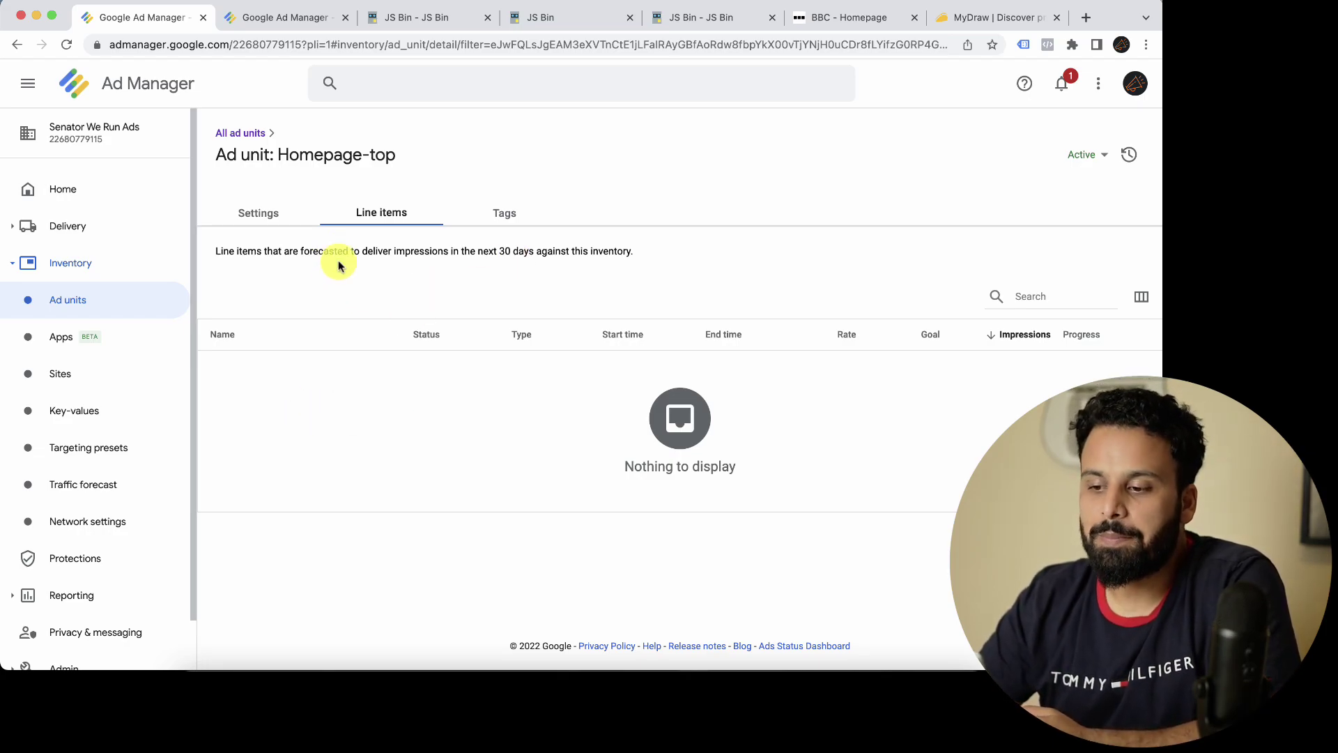
{"action": "left_click", "coordinate": [504, 218]}
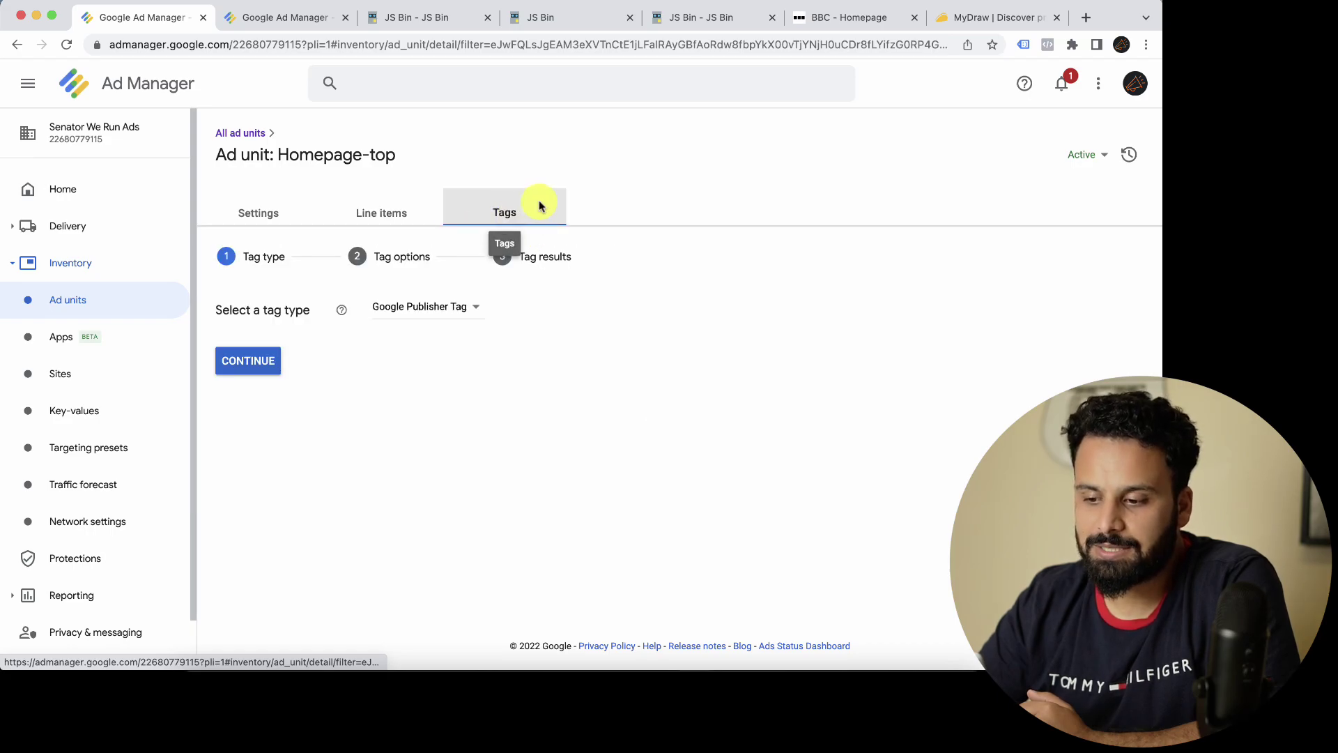
{"action": "left_click_drag", "start_coordinate": [215, 310], "coordinate": [301, 310]}
{"action": "left_click", "coordinate": [337, 331]}
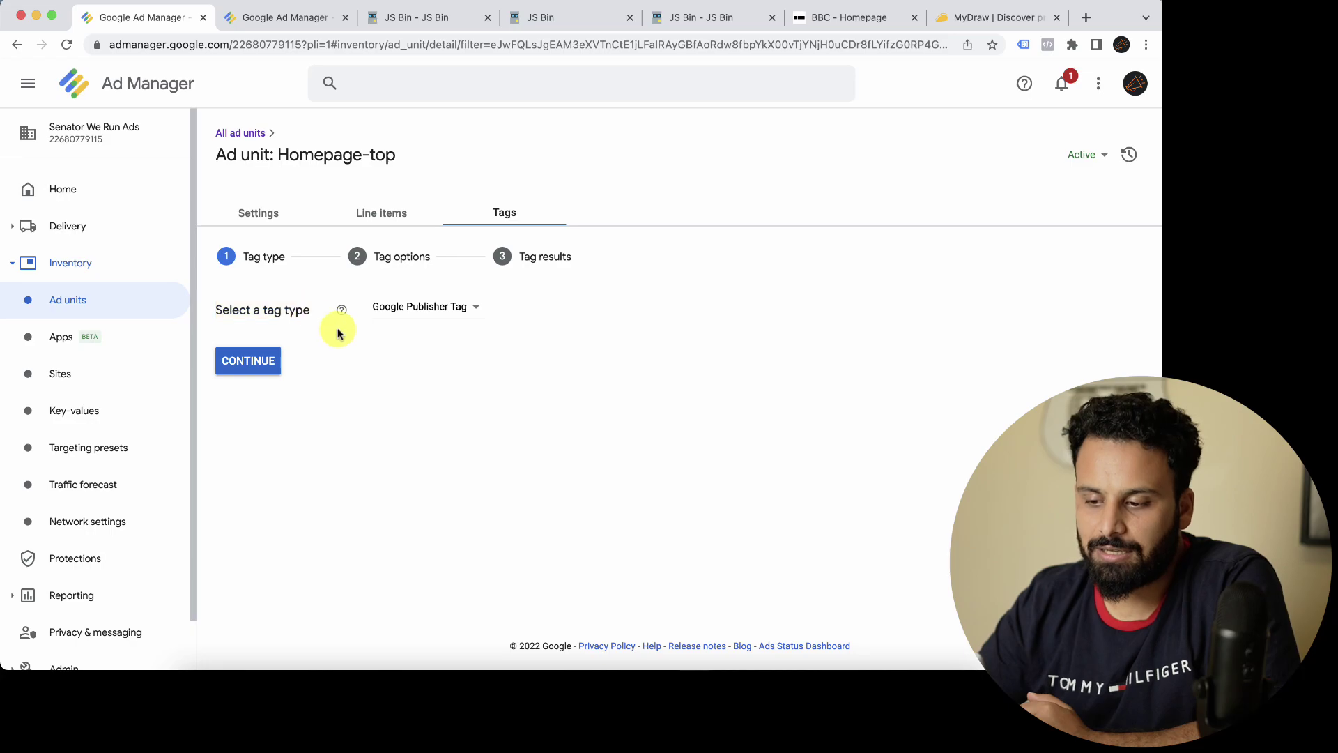
{"action": "left_click", "coordinate": [472, 314]}
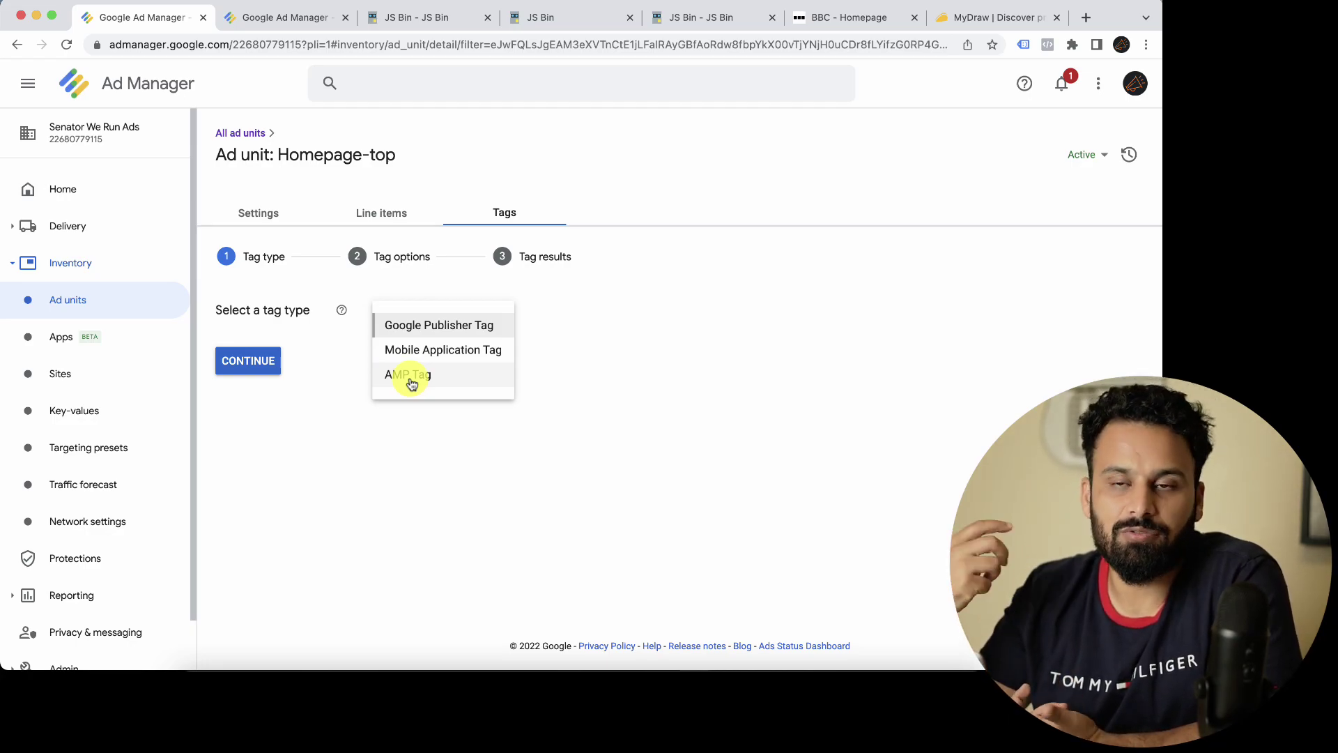
{"action": "left_click", "coordinate": [428, 326]}
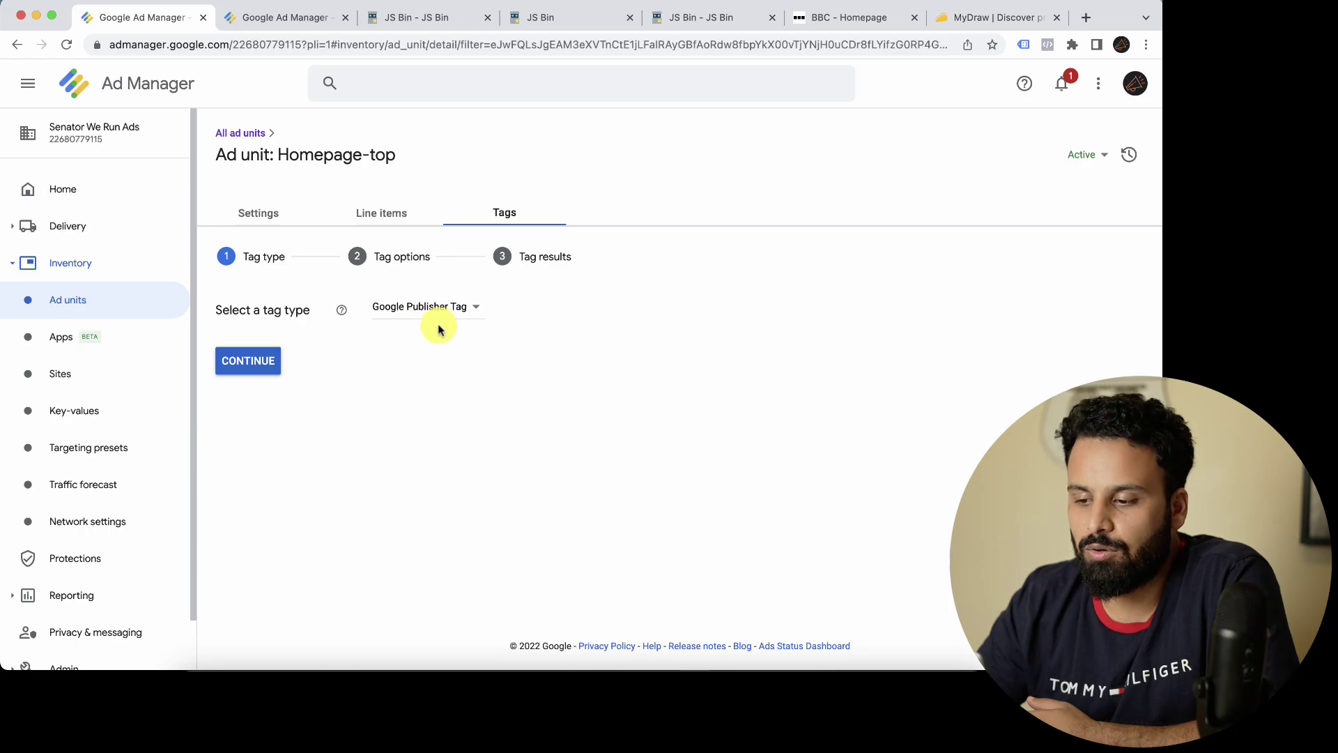
{"action": "left_click", "coordinate": [256, 354]}
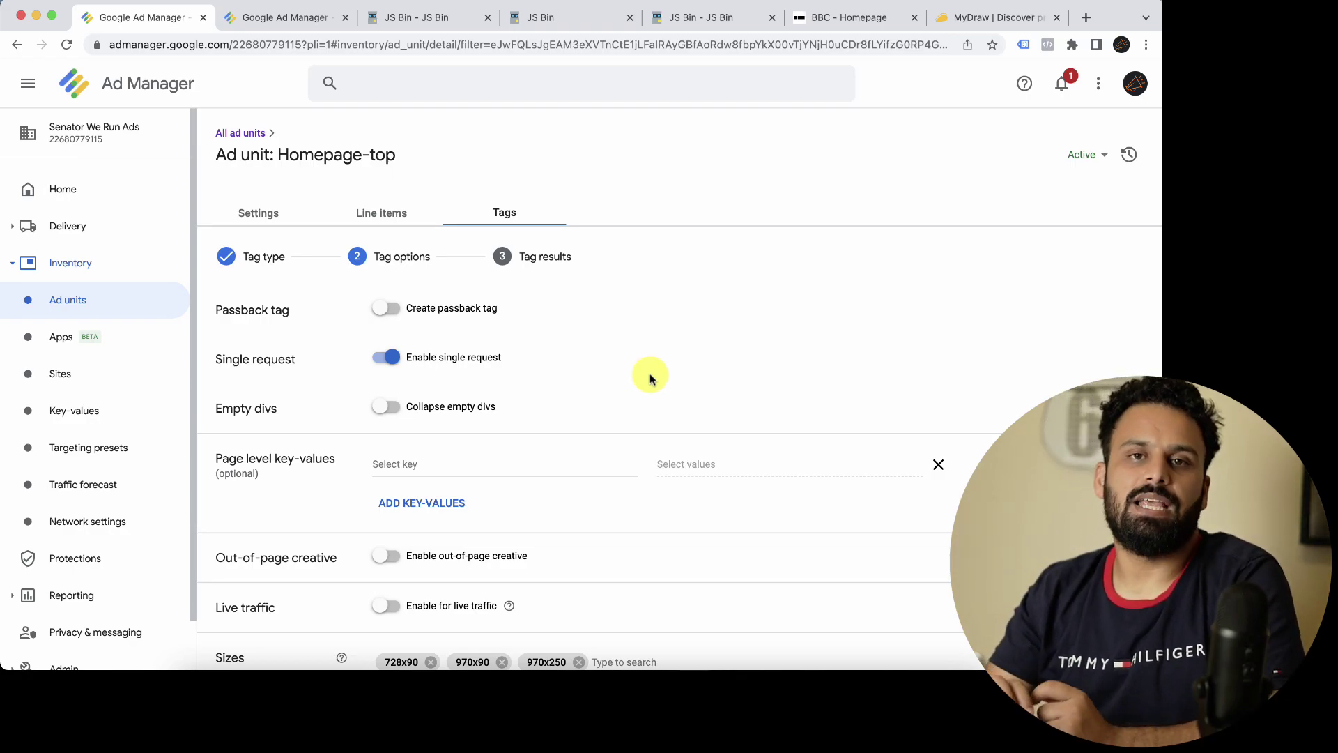
Step: Examine the ad placements on the BBC homepage and return to the tag options in Google Ad Manager
{"action": "left_click", "coordinate": [858, 18]}
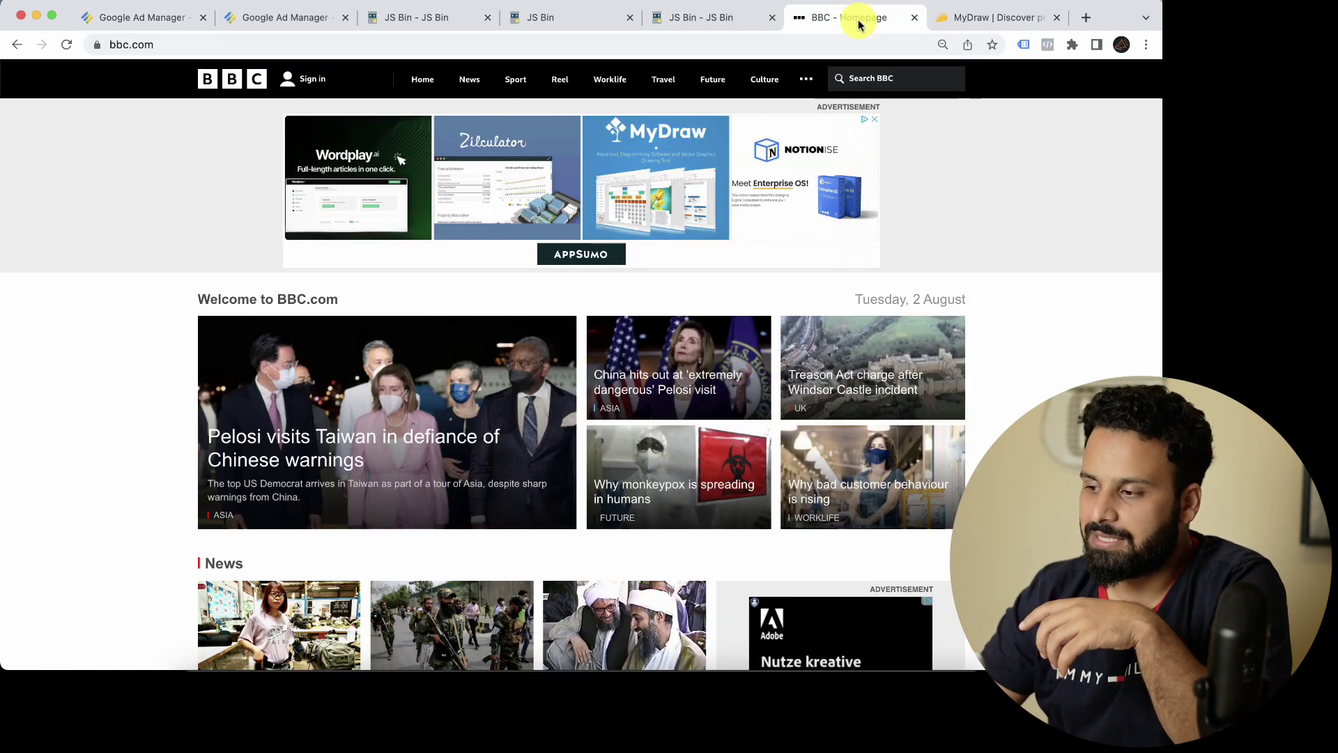
{"action": "scroll", "coordinate": [693, 347], "scroll_direction": "down", "scroll_amount": 1}
{"action": "scroll", "coordinate": [929, 278], "scroll_direction": "up", "scroll_amount": 1}
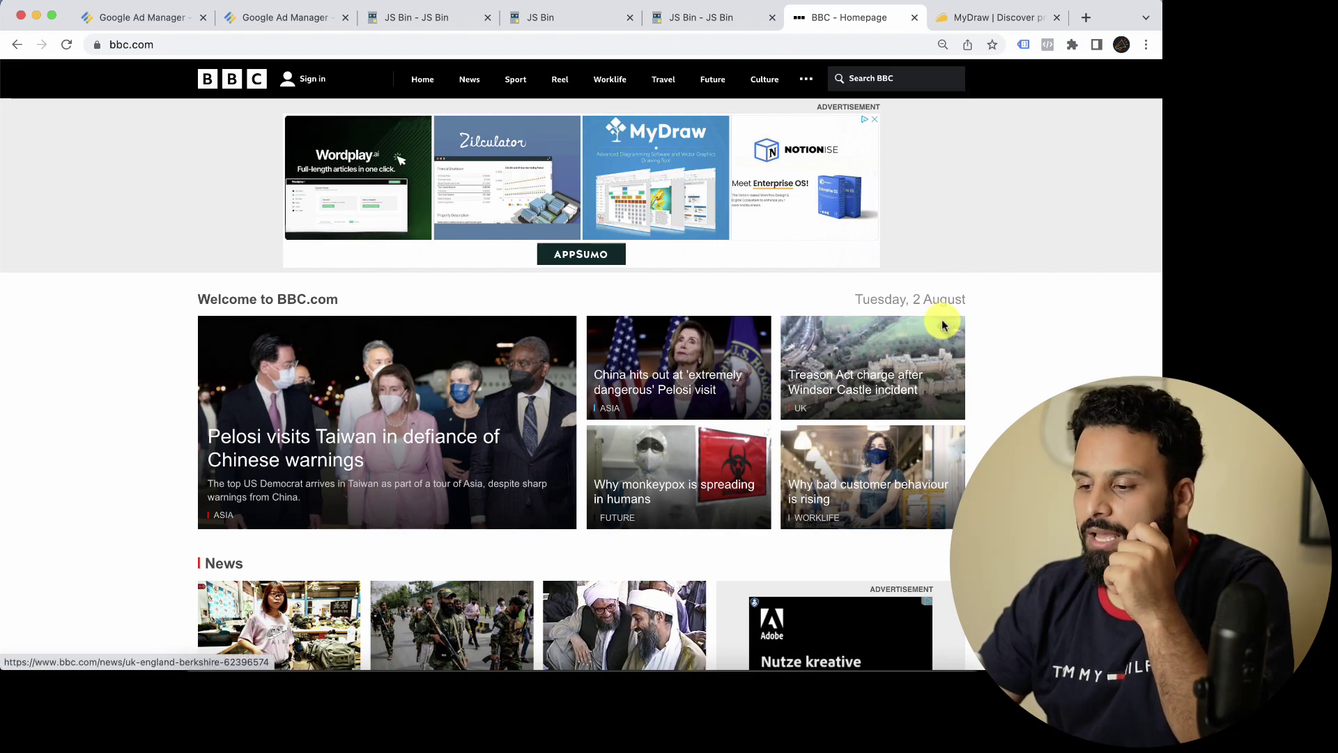
{"action": "scroll", "coordinate": [988, 404], "scroll_direction": "down", "scroll_amount": 1}
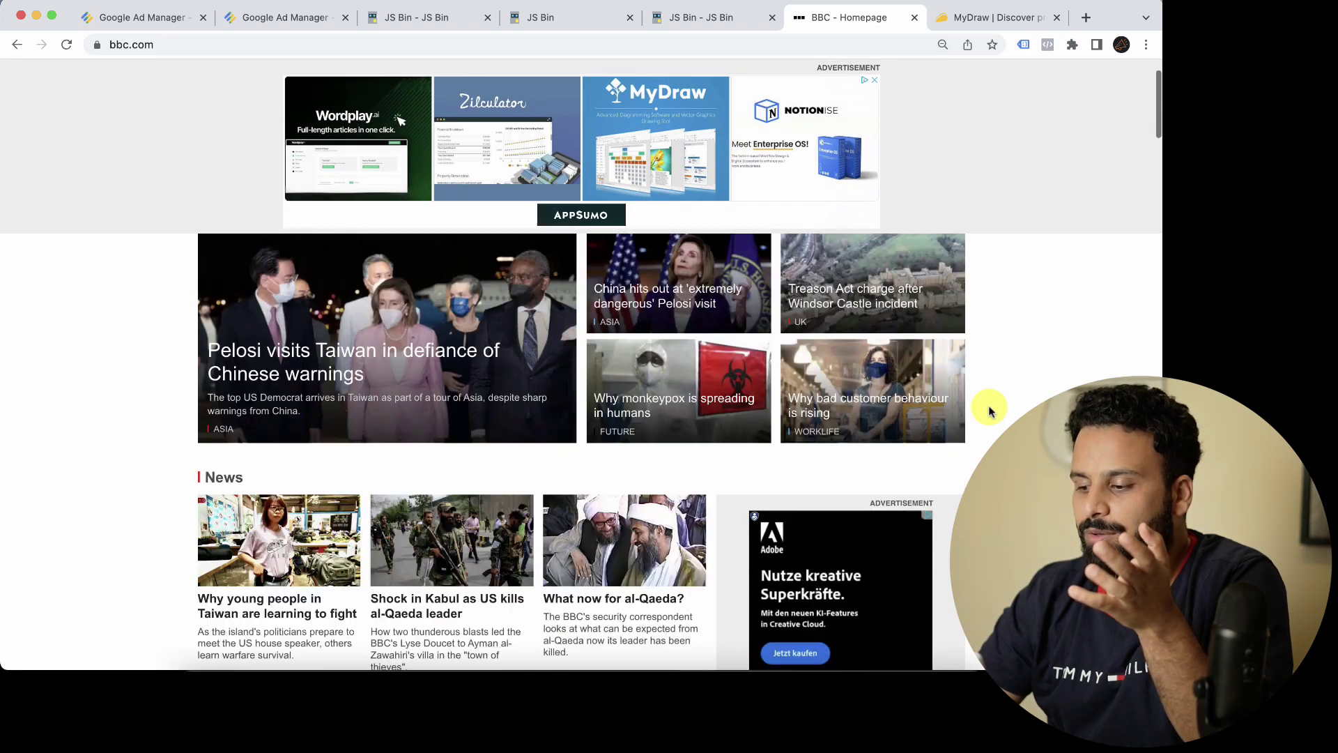
{"action": "scroll", "coordinate": [988, 405], "scroll_direction": "up", "scroll_amount": 1}
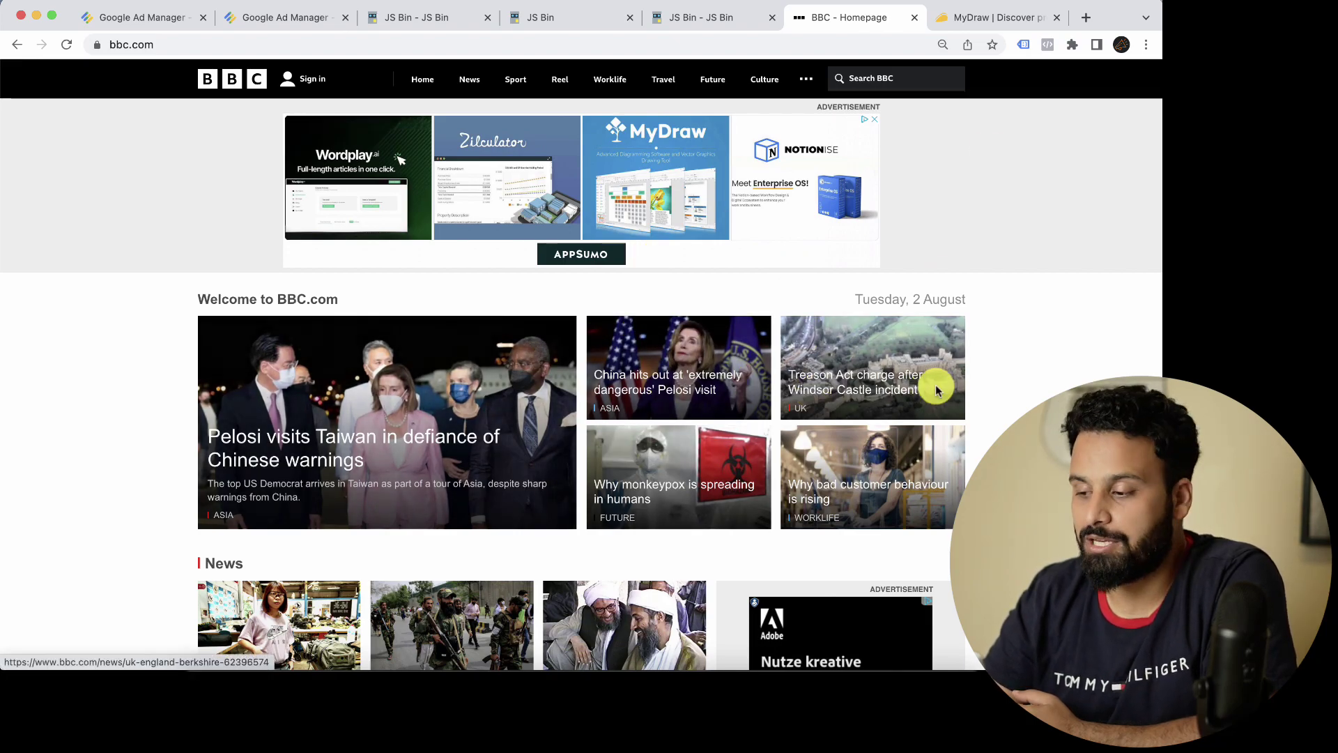
{"action": "left_click", "coordinate": [150, 20]}
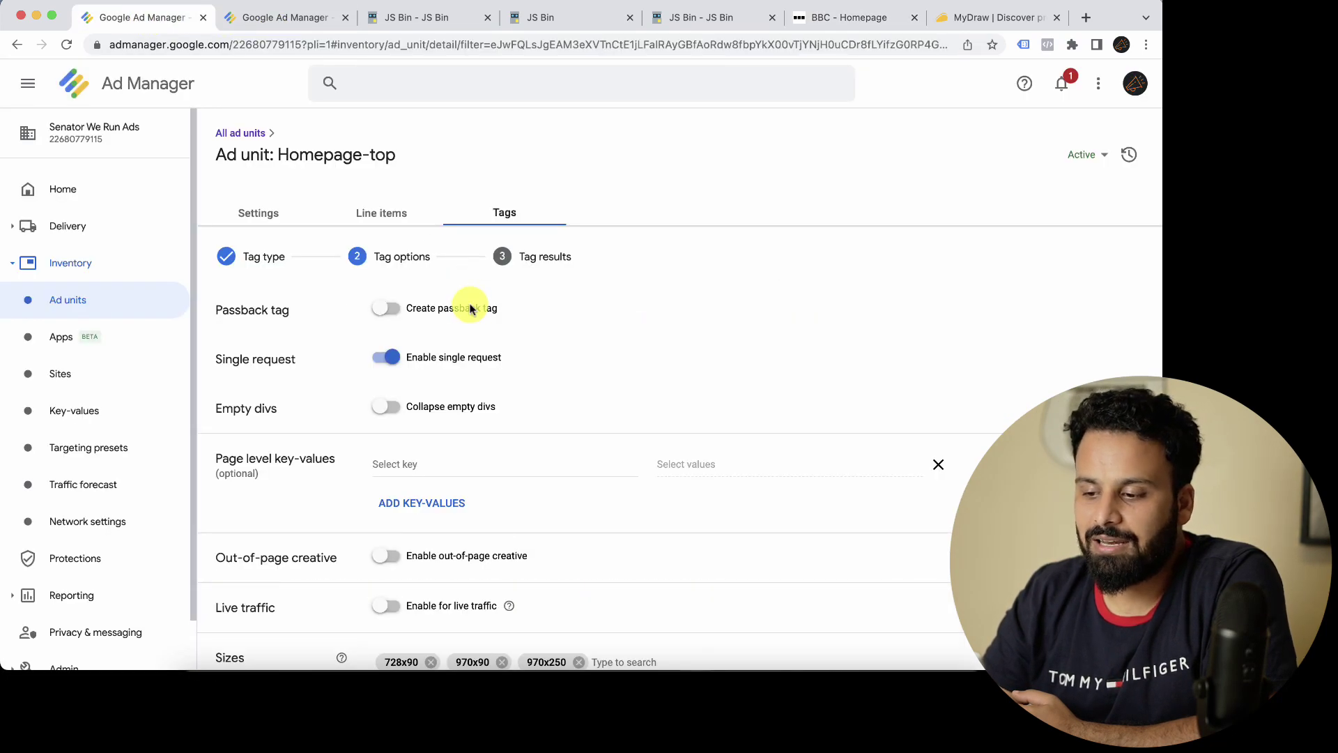
Step: Switch the single request option off and back on in the tag options
{"action": "left_click", "coordinate": [395, 360]}
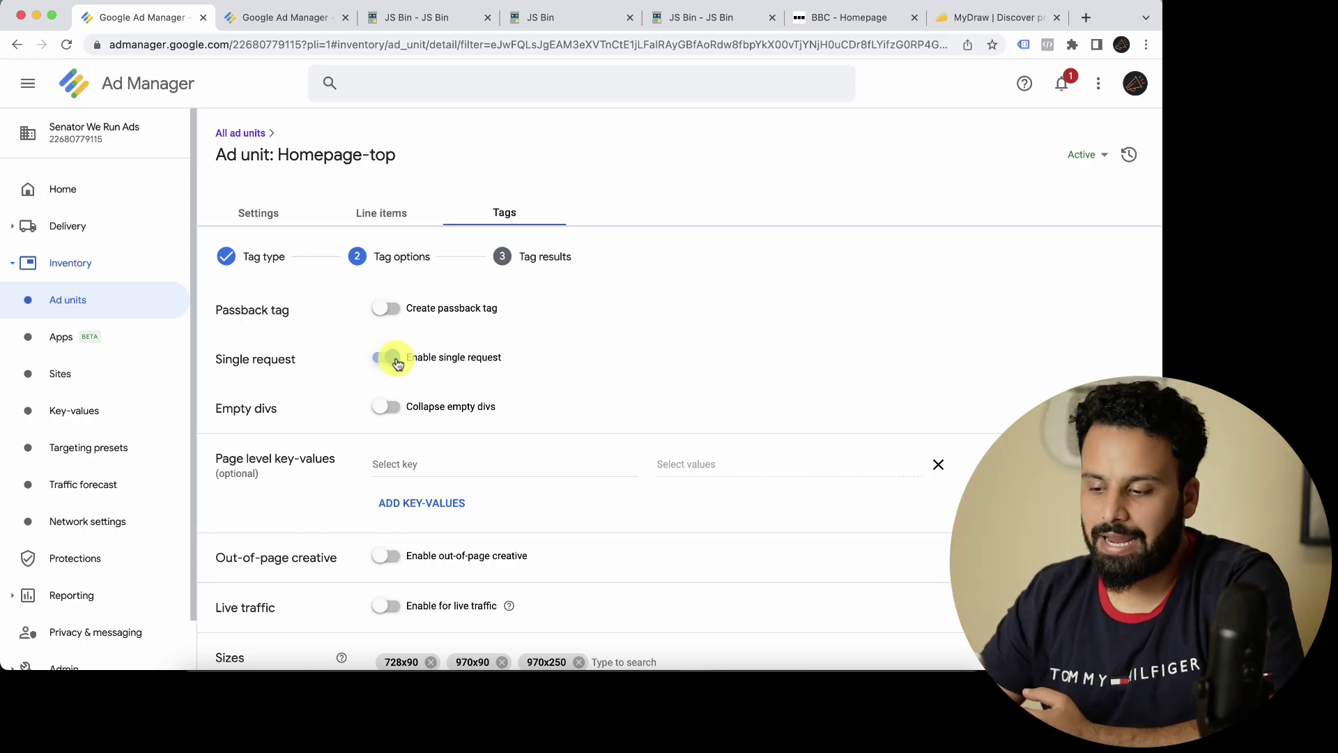
{"action": "left_click", "coordinate": [395, 360]}
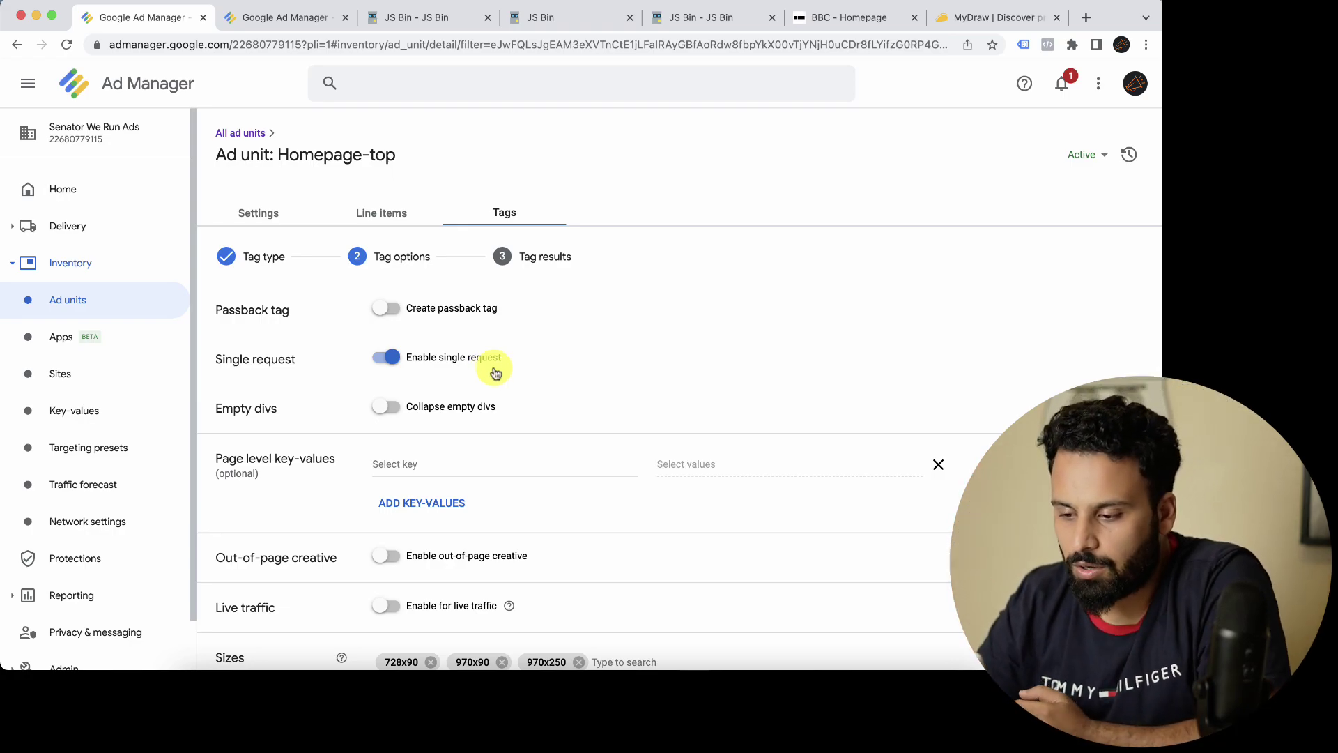
{"action": "scroll", "coordinate": [283, 417], "scroll_direction": "down", "scroll_amount": 1}
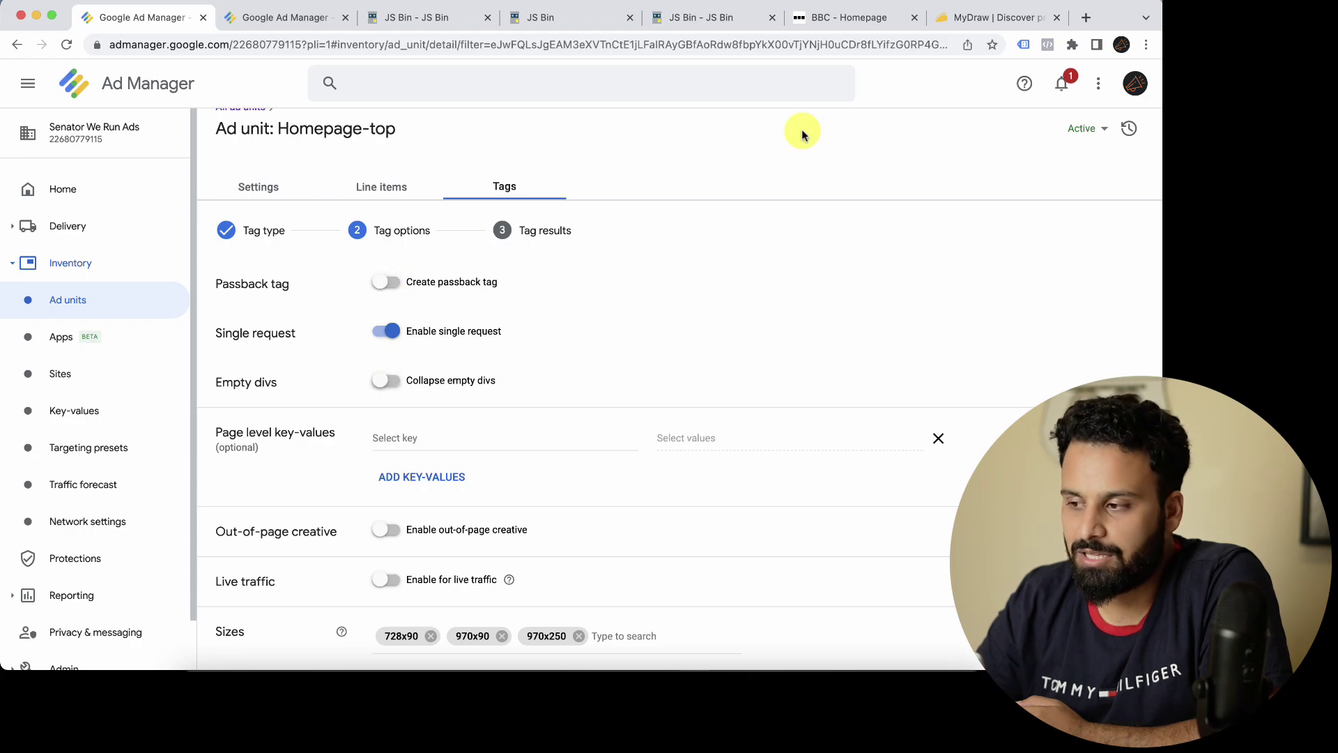
Step: Enable Collapse empty divs for the Homepage-top tag, checking the corresponding top ad slot on the BBC homepage
{"action": "left_click", "coordinate": [846, 18]}
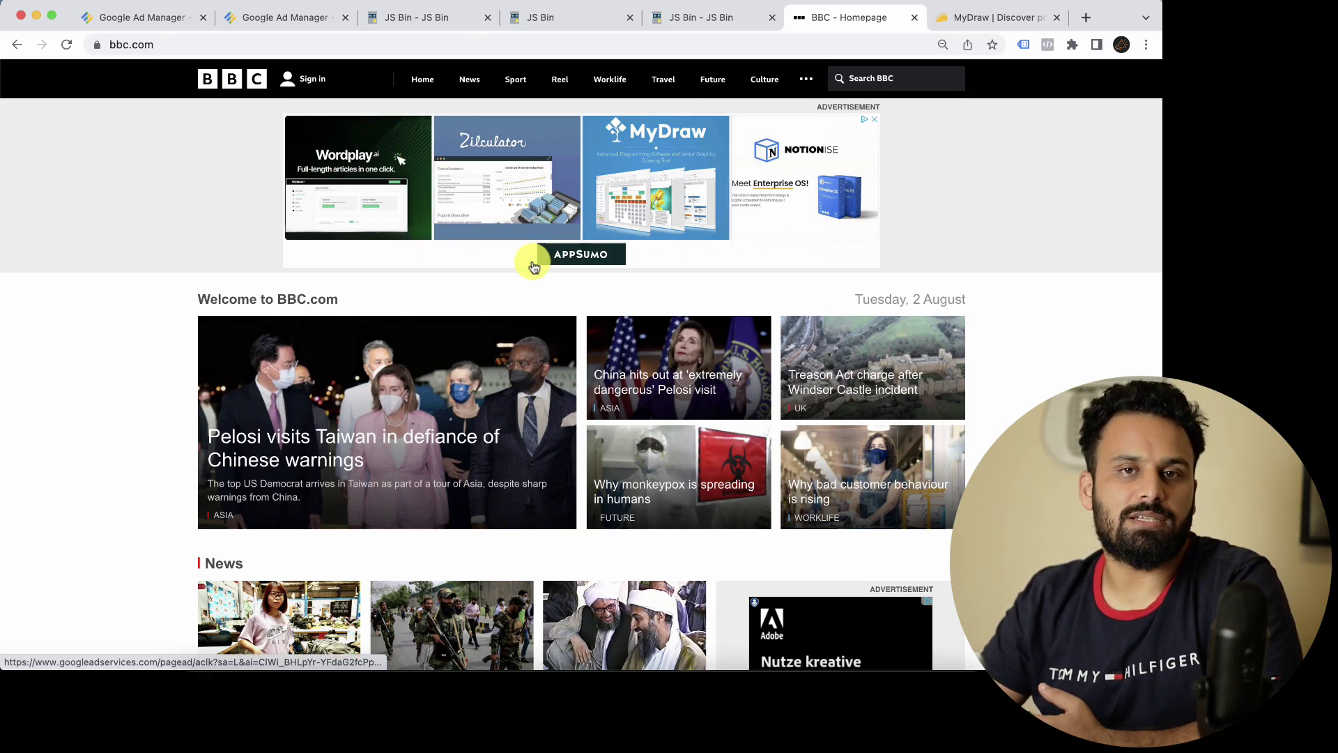
{"action": "left_click", "coordinate": [132, 16]}
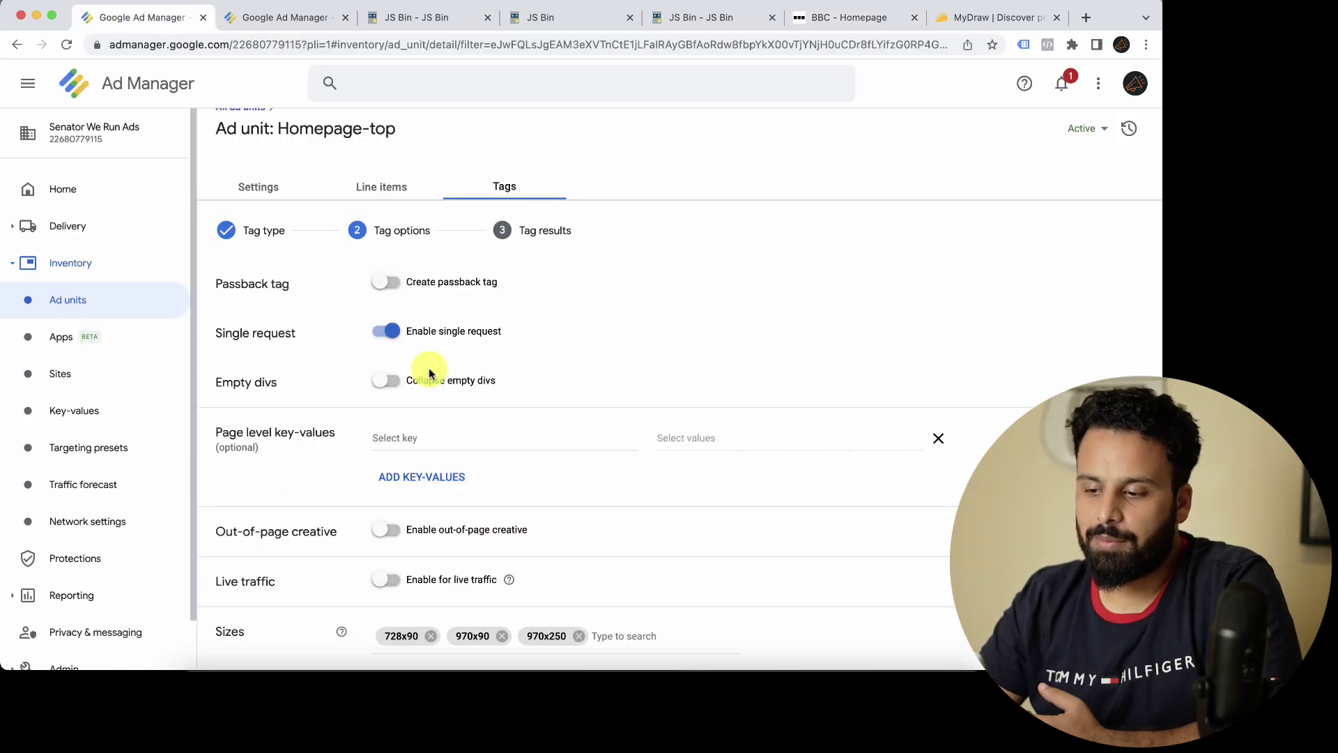
{"action": "left_click", "coordinate": [399, 384]}
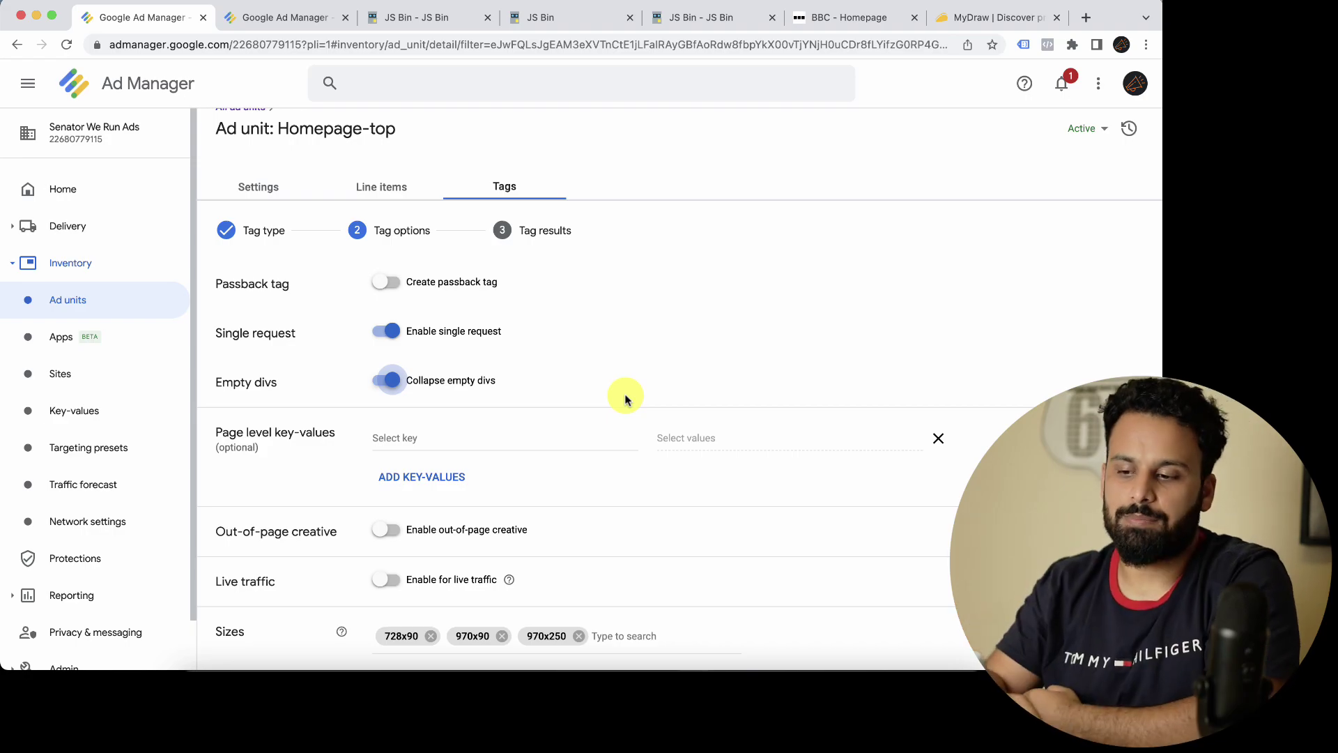
{"action": "left_click", "coordinate": [847, 18]}
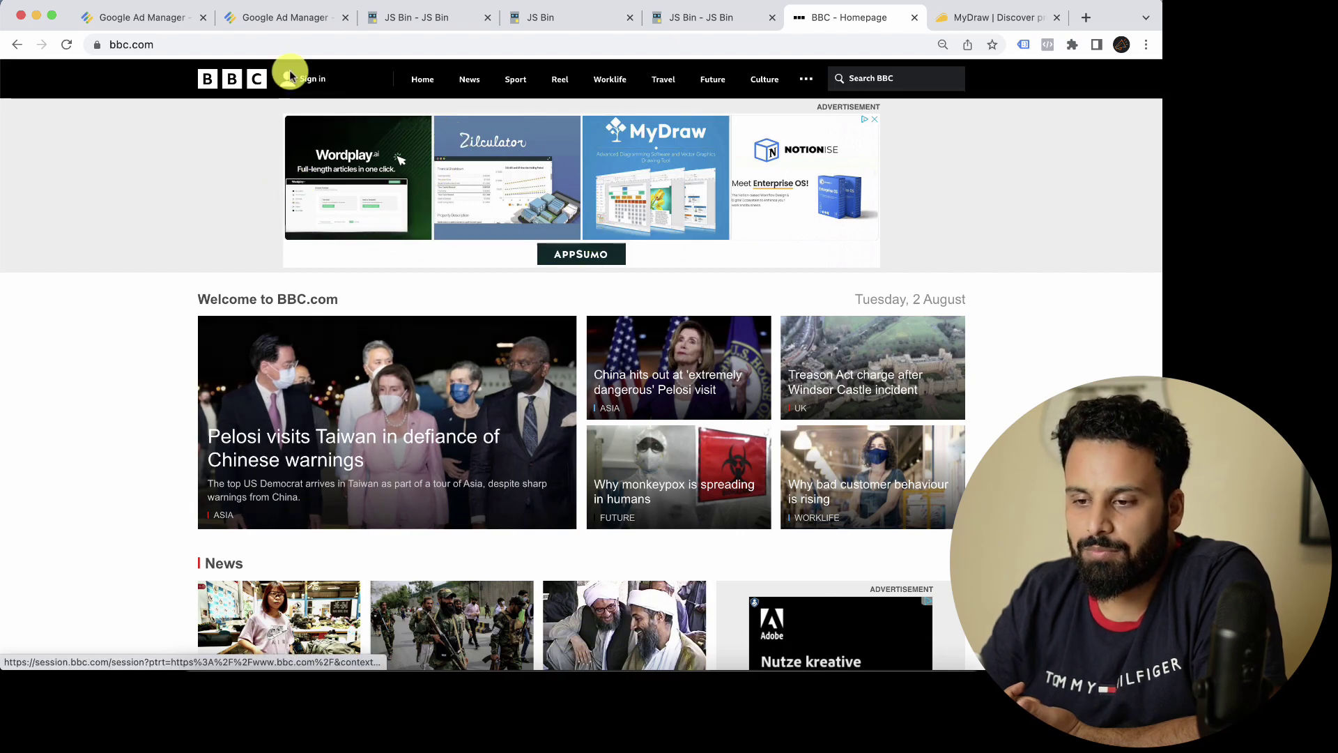
{"action": "left_click", "coordinate": [128, 25]}
Step: Review the remaining tag options, from page-level key-values and out-of-page creative to sizes and ad slot key-values
{"action": "scroll", "coordinate": [624, 388], "scroll_direction": "down", "scroll_amount": 1}
{"action": "scroll", "coordinate": [348, 391], "scroll_direction": "down", "scroll_amount": 2}
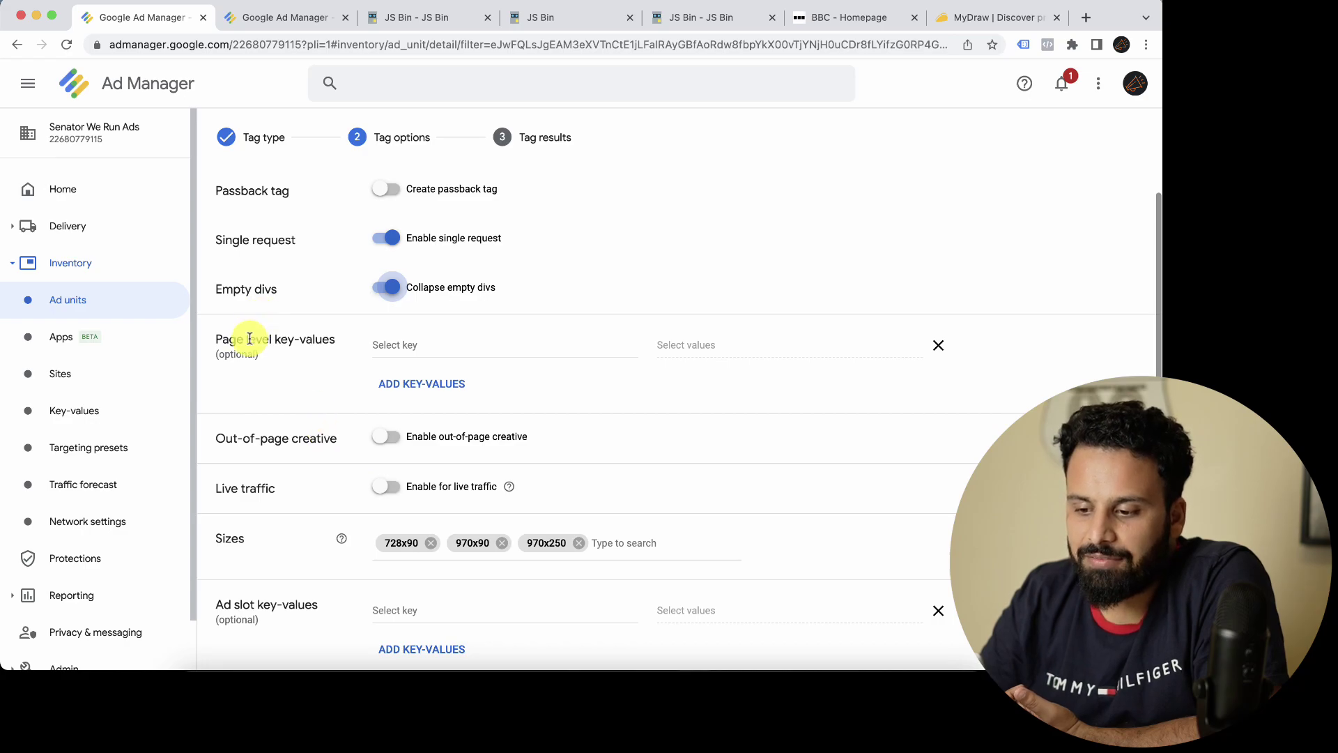
{"action": "left_click", "coordinate": [328, 339]}
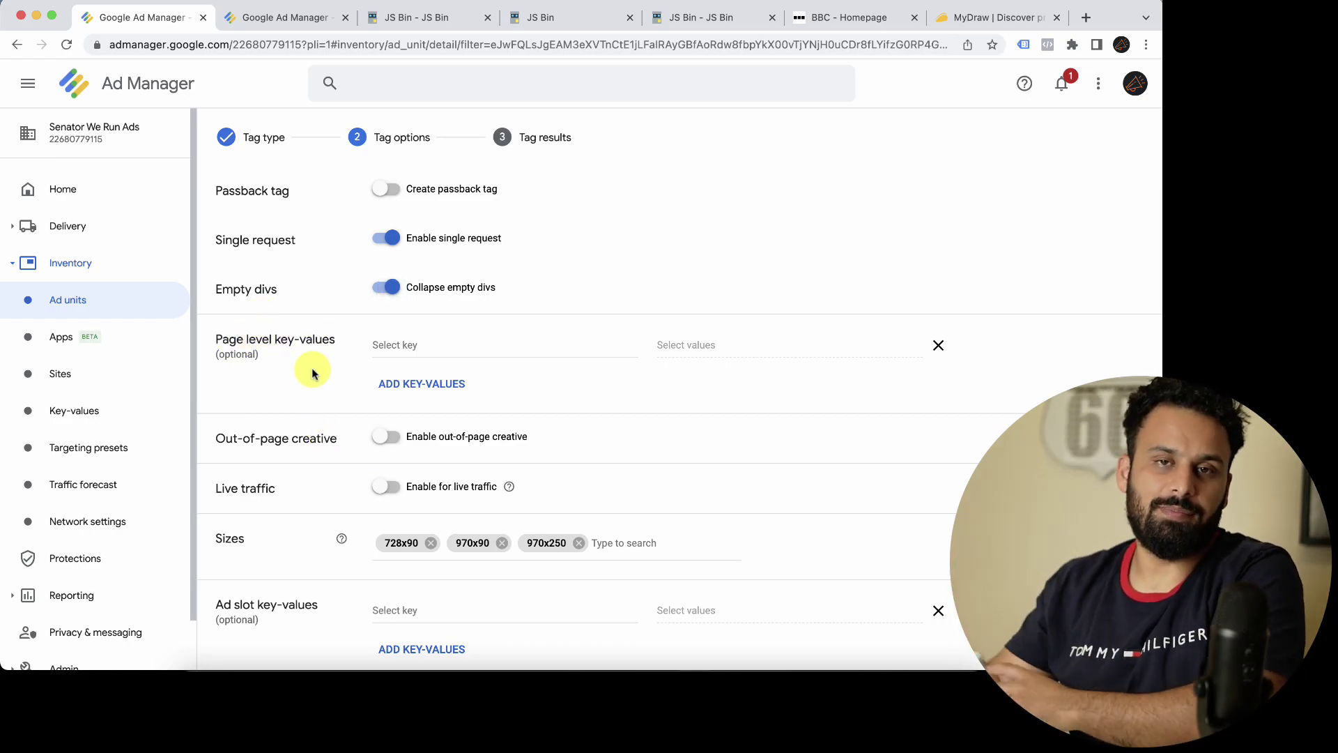
{"action": "scroll", "coordinate": [301, 387], "scroll_direction": "down", "scroll_amount": 1}
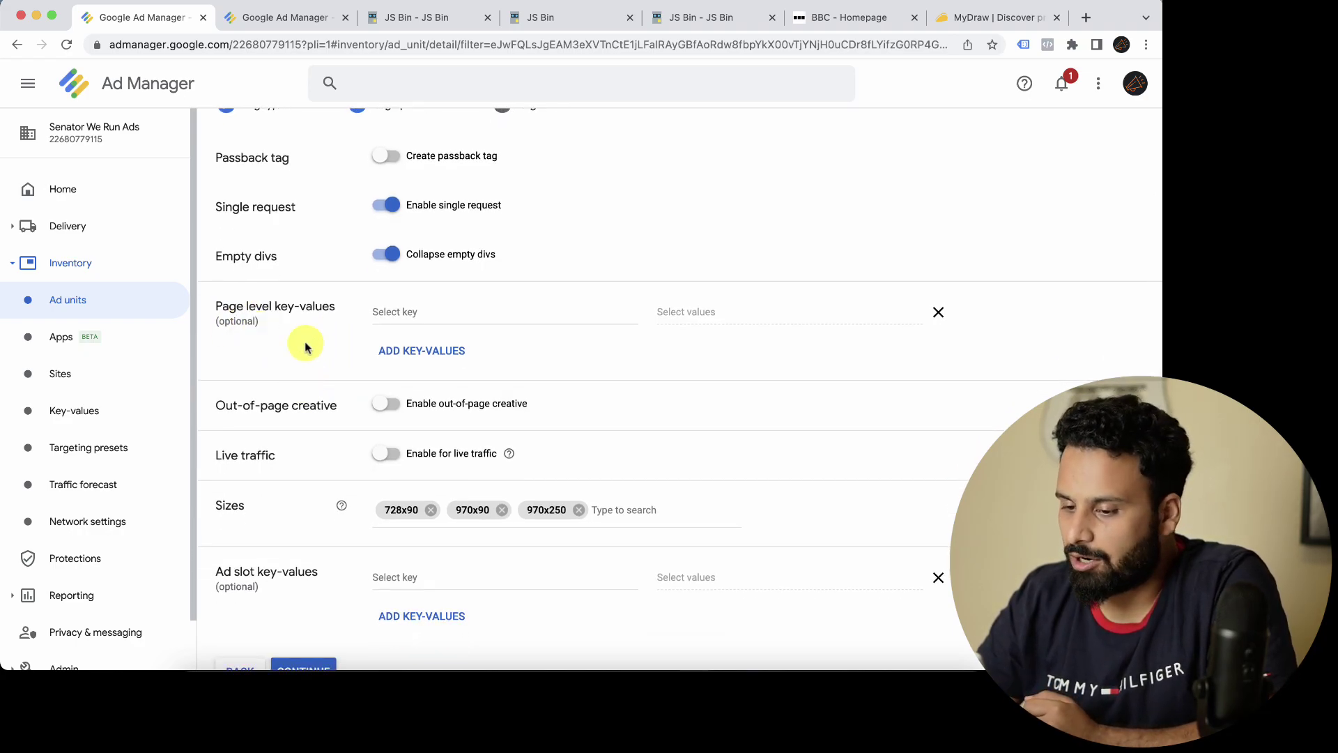
{"action": "scroll", "coordinate": [300, 342], "scroll_direction": "down", "scroll_amount": 2}
{"action": "scroll", "coordinate": [305, 346], "scroll_direction": "down", "scroll_amount": 1}
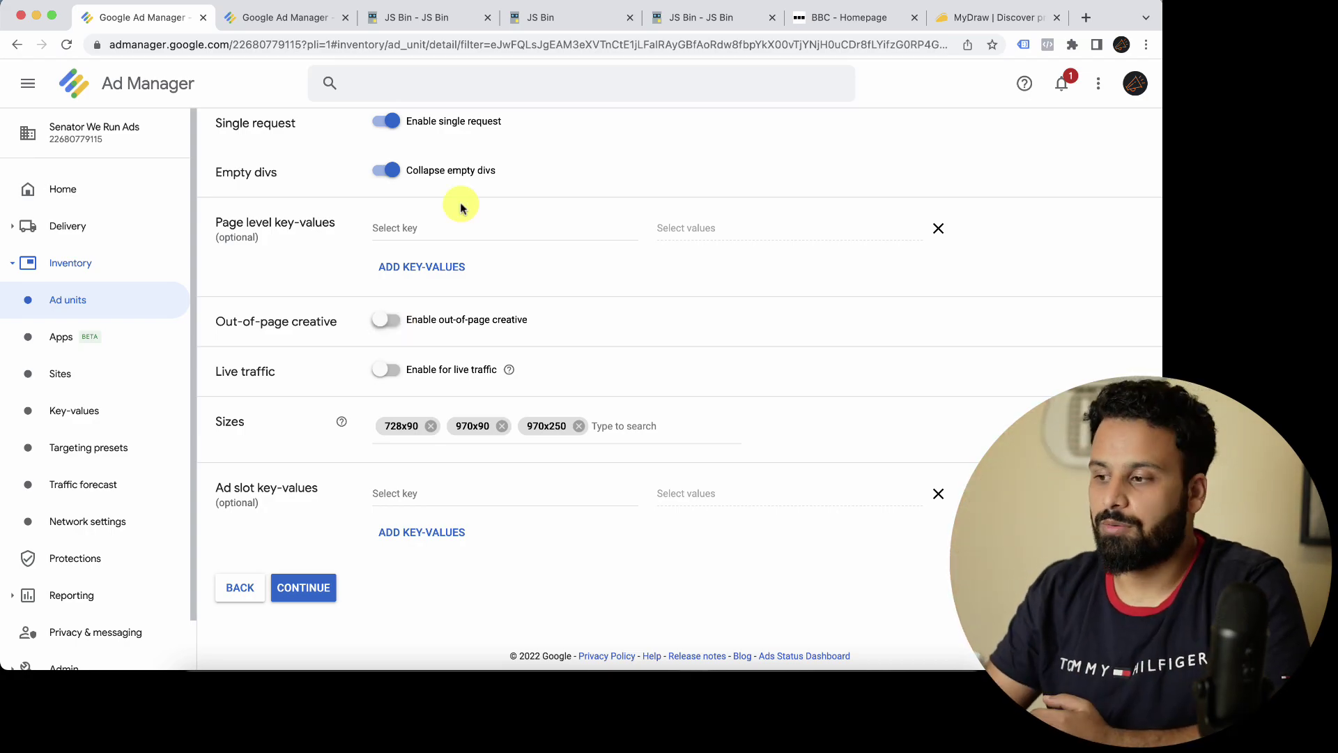
Step: Open timesofindia.indiatimes.com in a separate browser tab, examine its ad placements and return to the tag options in Google Ad Manager
{"action": "key", "text": "super+shift+t"}
{"action": "left_click", "coordinate": [315, 42]}
{"action": "type", "text": "timesof"}
{"action": "key", "text": "BackSpace"}
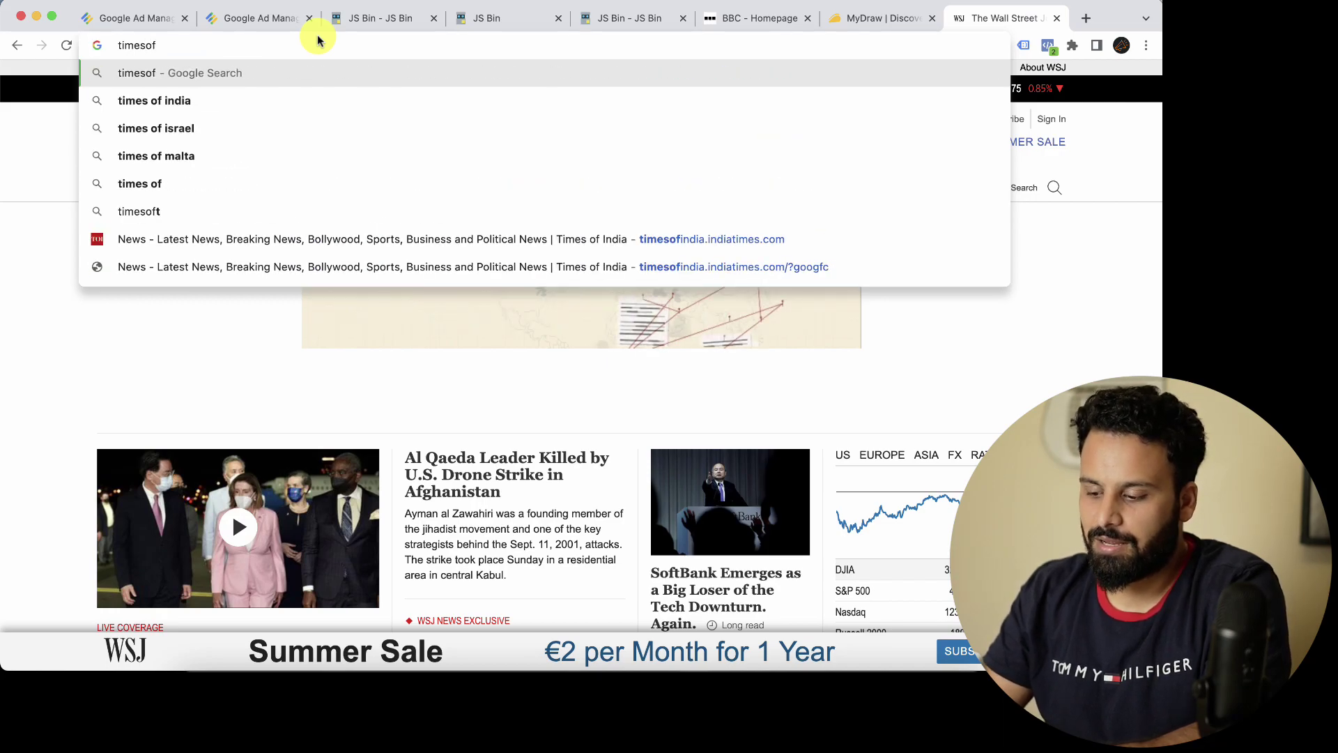
{"action": "type", "text": "in"}
{"action": "key", "text": "Return"}
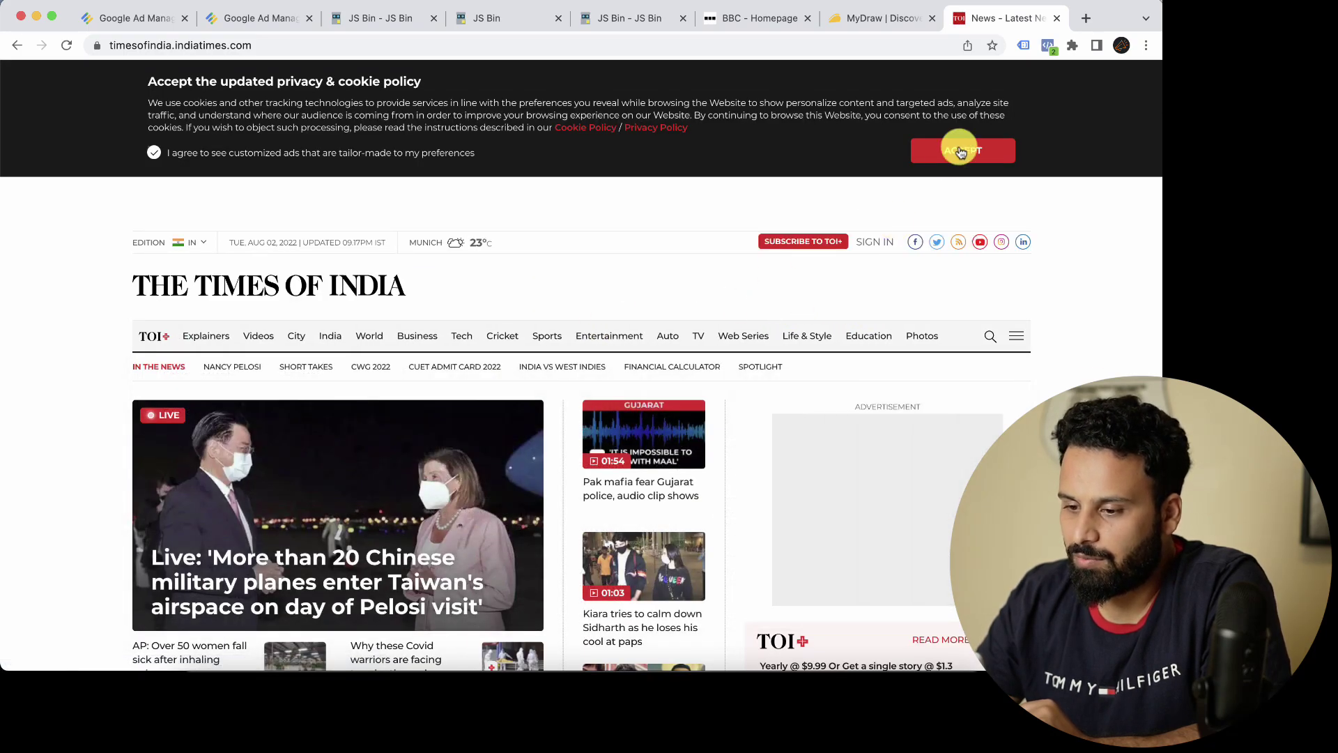
{"action": "scroll", "coordinate": [718, 383], "scroll_direction": "down", "scroll_amount": 1}
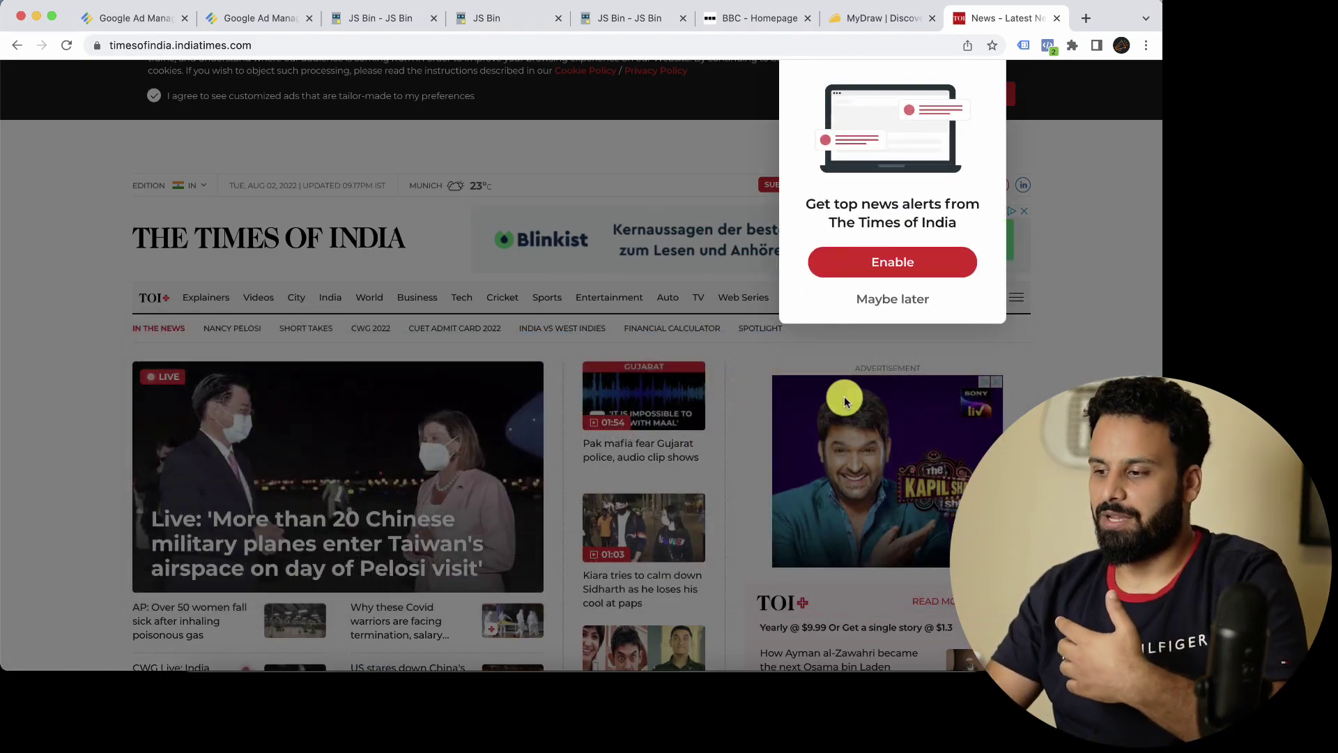
{"action": "scroll", "coordinate": [940, 224], "scroll_direction": "up", "scroll_amount": 1}
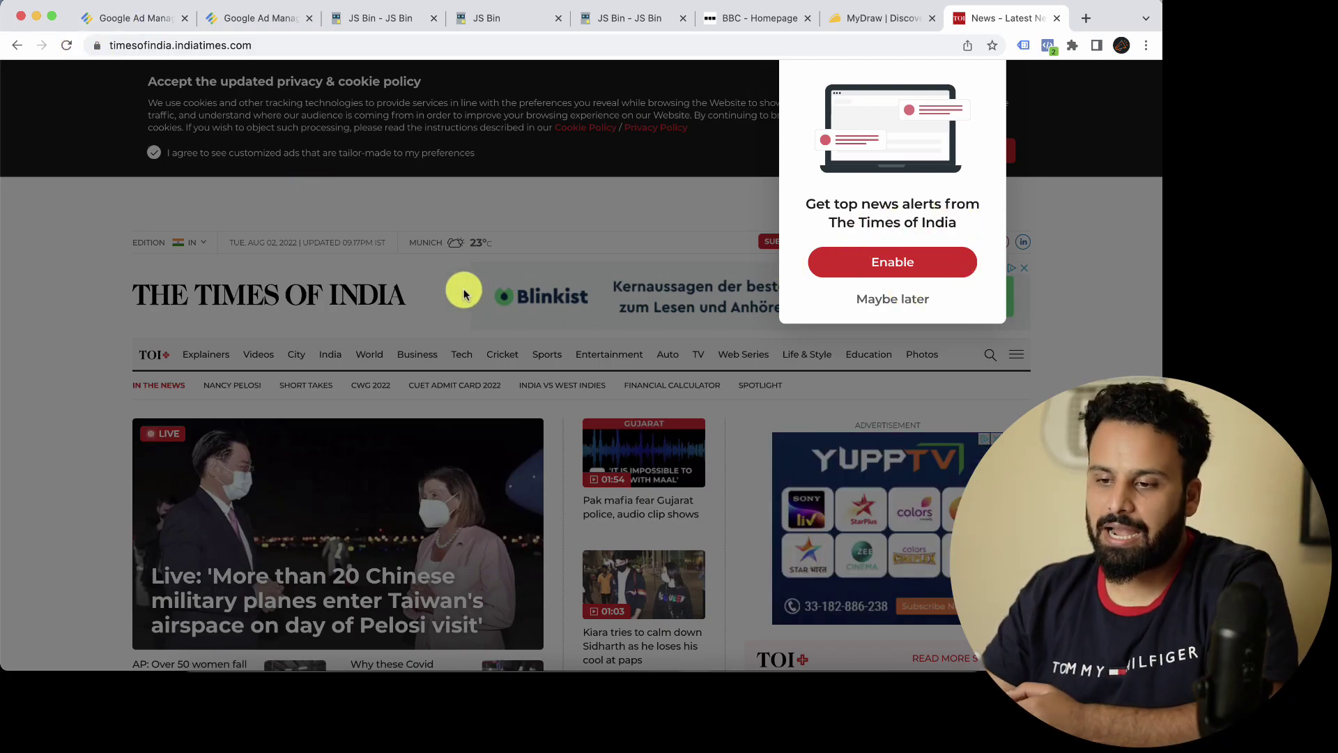
{"action": "left_click", "coordinate": [145, 25]}
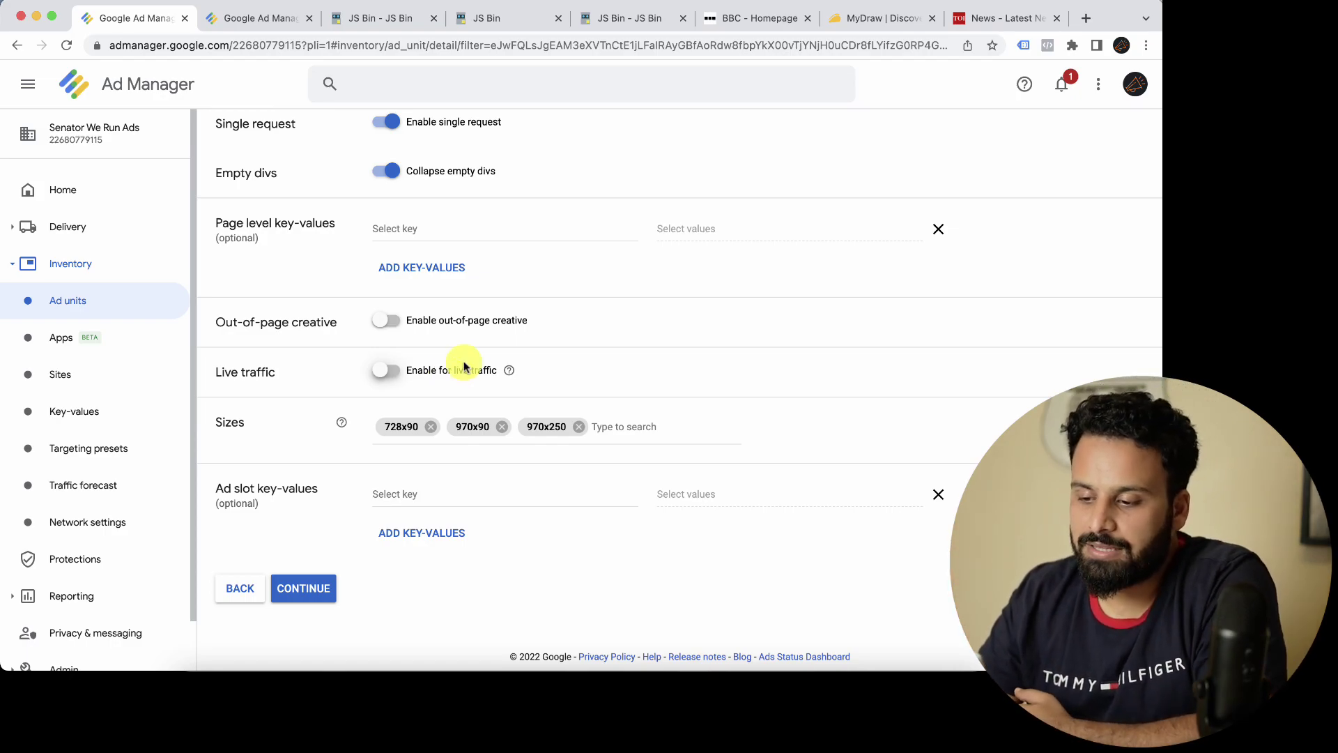
Step: Try the out-of-page creative and live traffic switches and set both back to off
{"action": "left_click", "coordinate": [384, 328]}
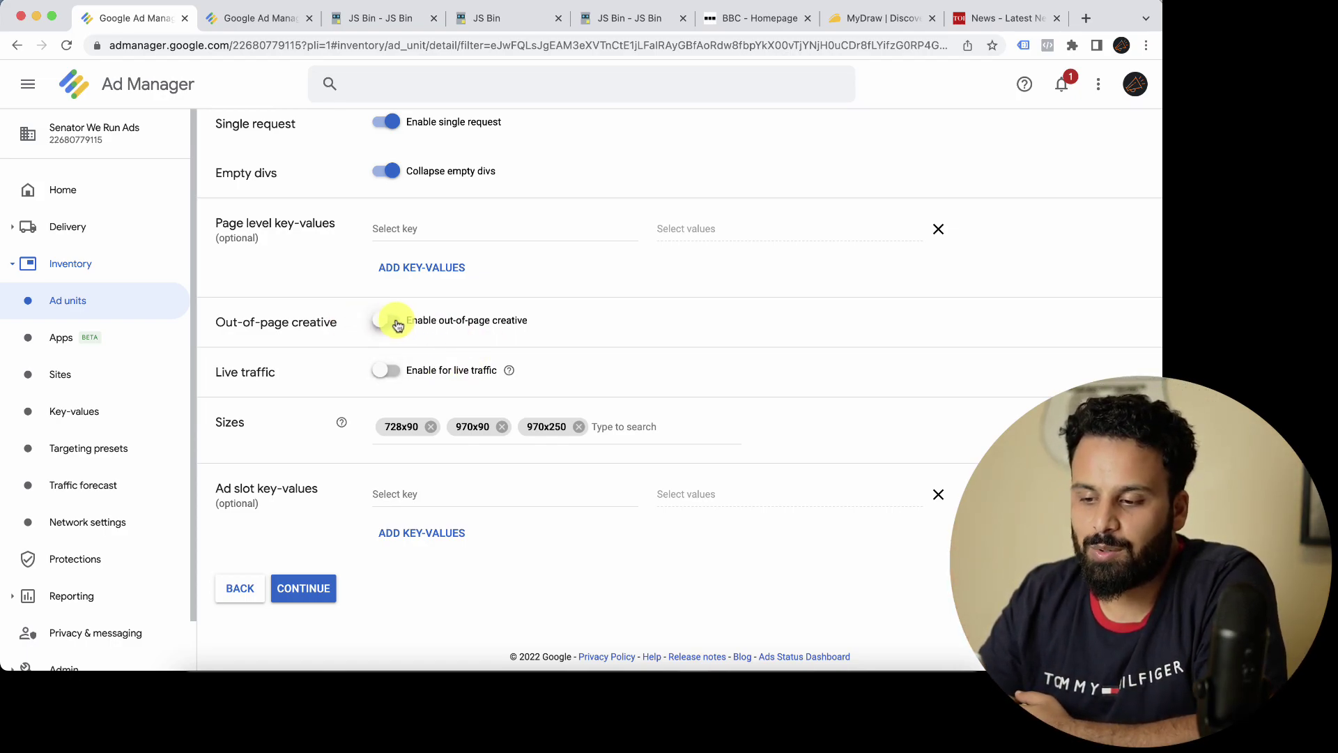
{"action": "left_click", "coordinate": [392, 378]}
{"action": "left_click", "coordinate": [384, 382]}
{"action": "left_click", "coordinate": [381, 384]}
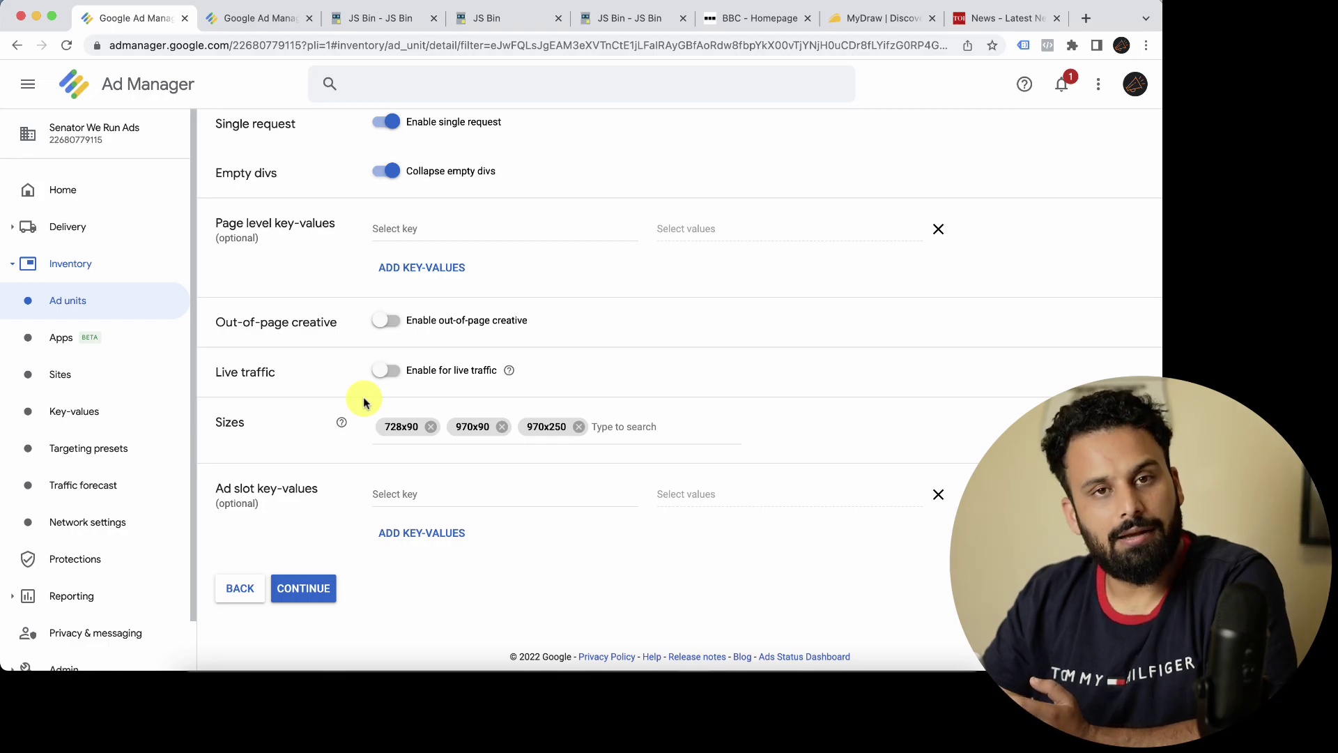
{"action": "scroll", "coordinate": [351, 452], "scroll_direction": "down", "scroll_amount": 1}
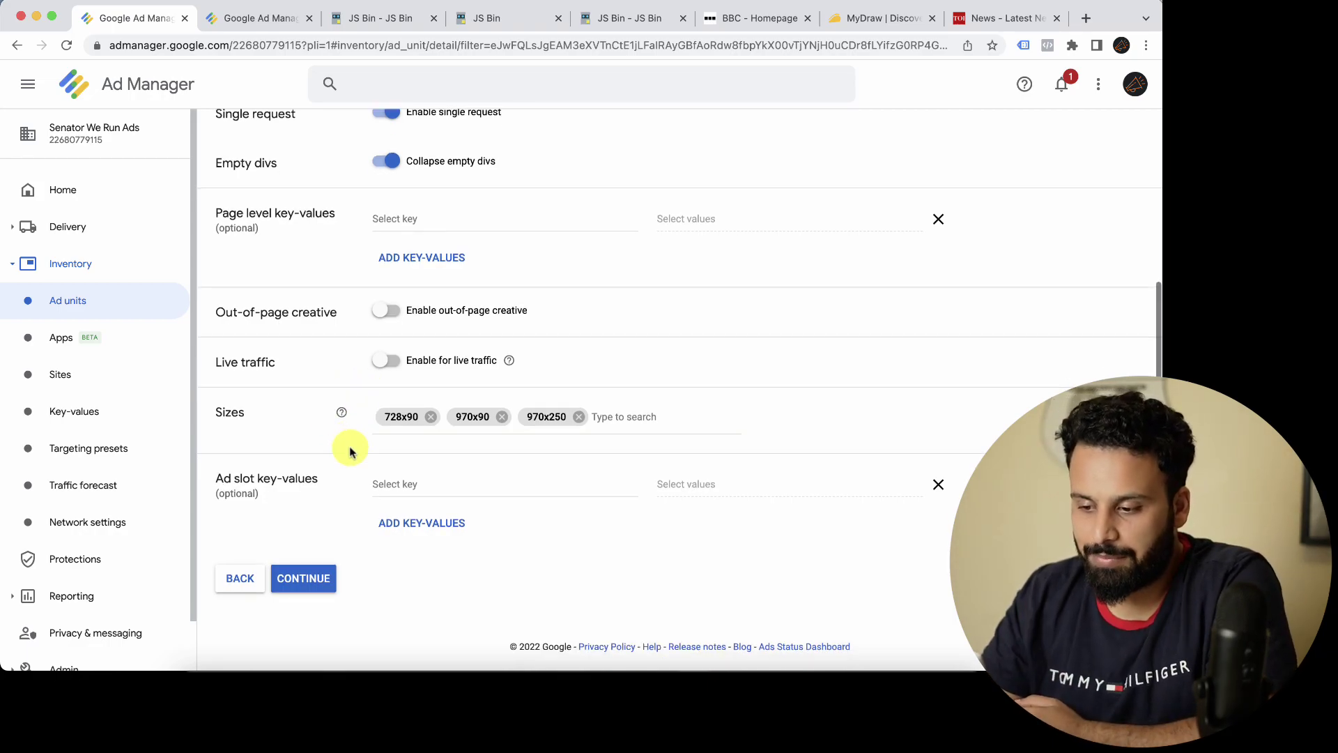
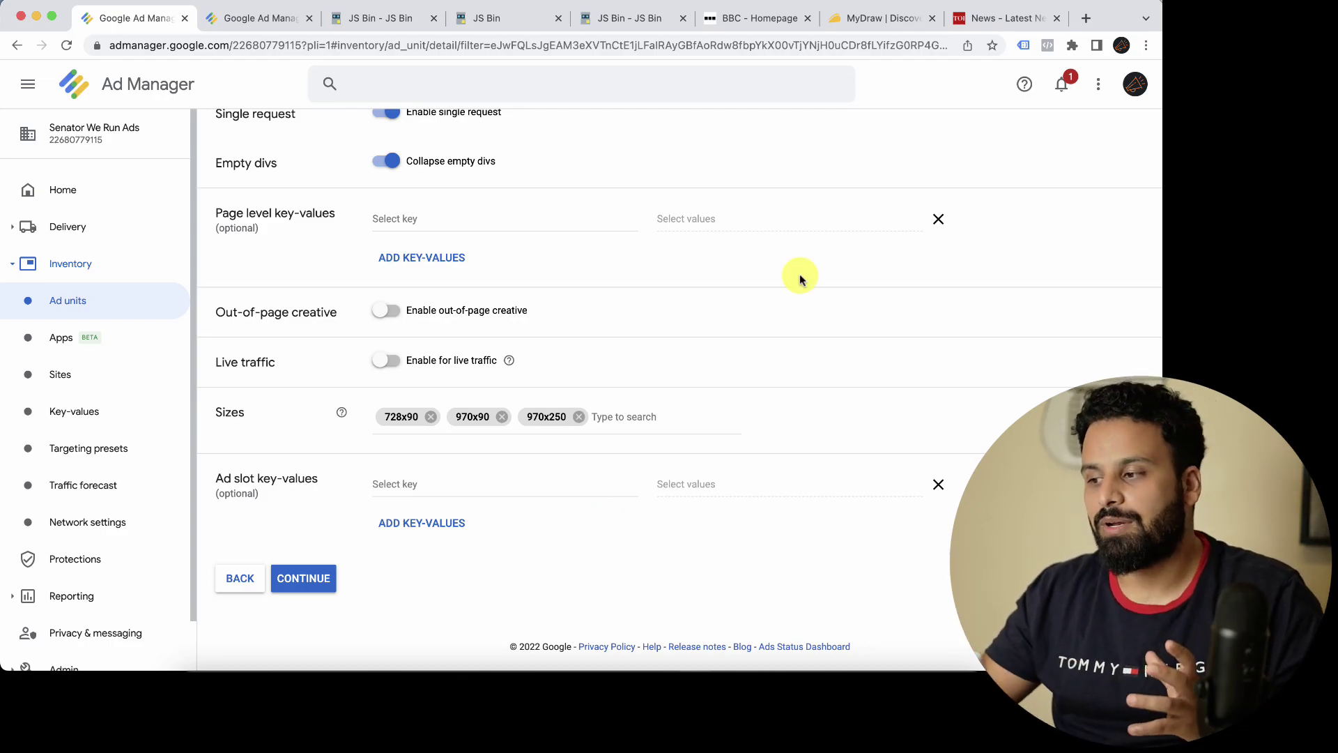
Step: Check the ad slots on the BBC homepage, then examine the page-level and ad slot key-values options of the Homepage-top tag
{"action": "left_click", "coordinate": [766, 19]}
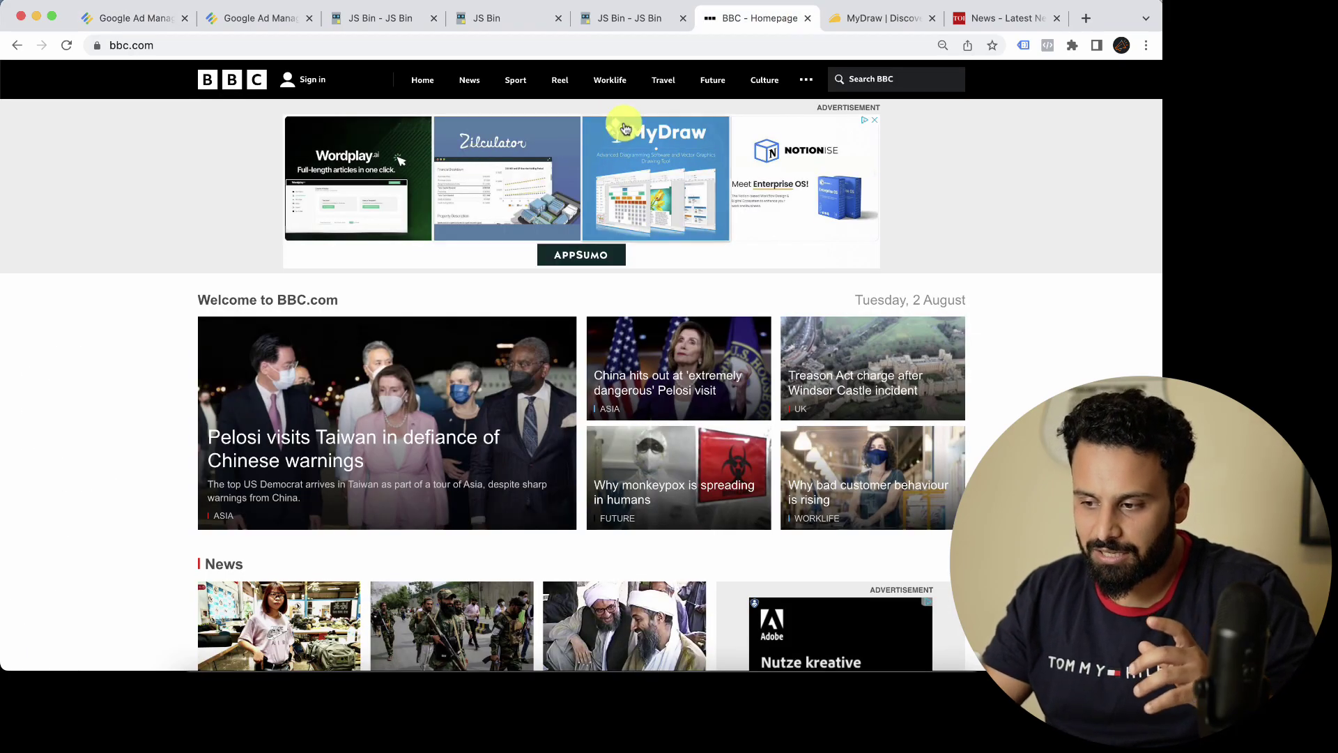
{"action": "left_click", "coordinate": [132, 19]}
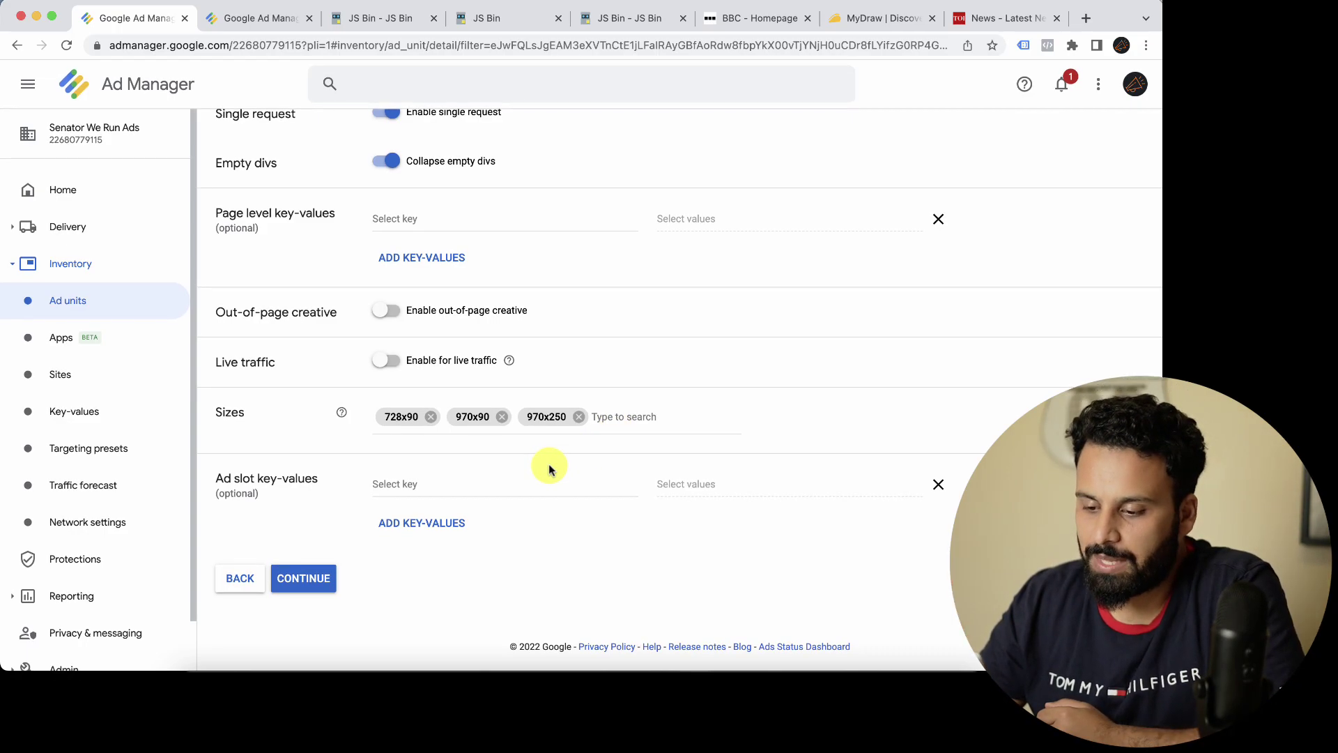
{"action": "left_click_drag", "start_coordinate": [251, 476], "coordinate": [334, 478]}
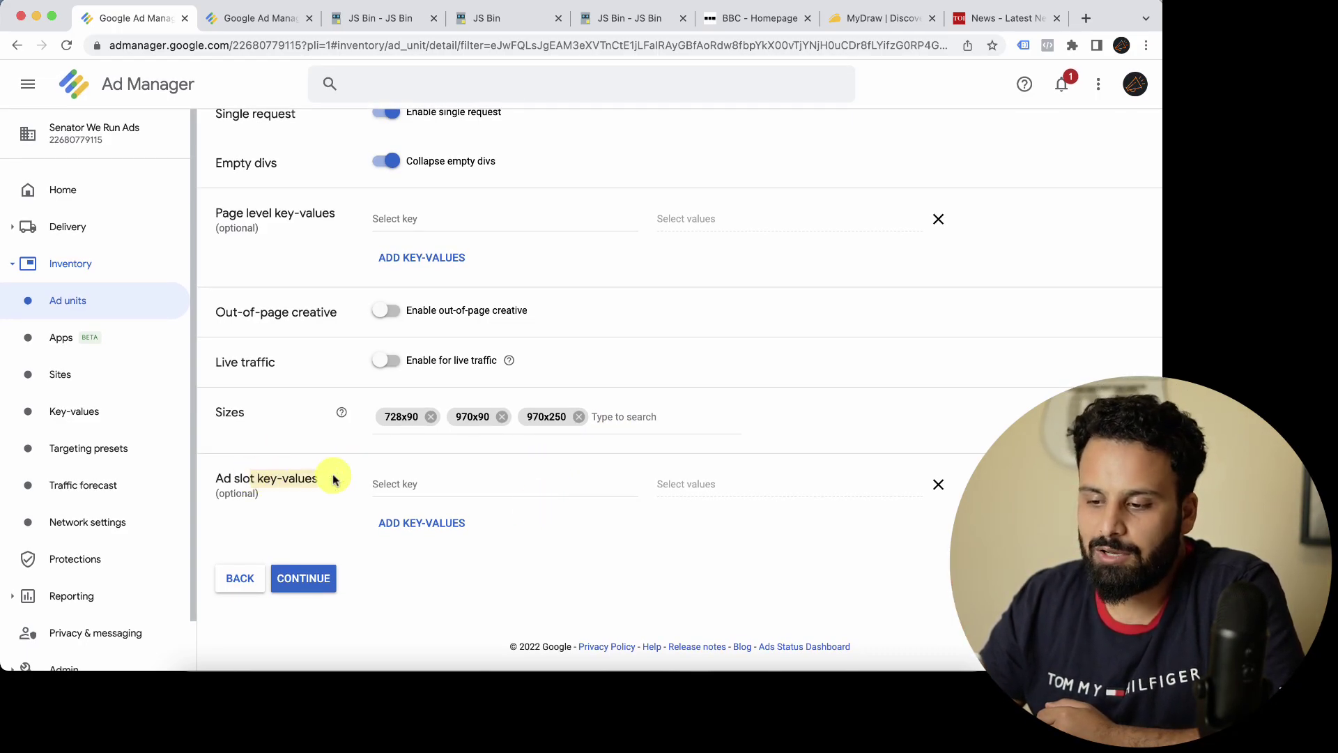
{"action": "left_click", "coordinate": [241, 210]}
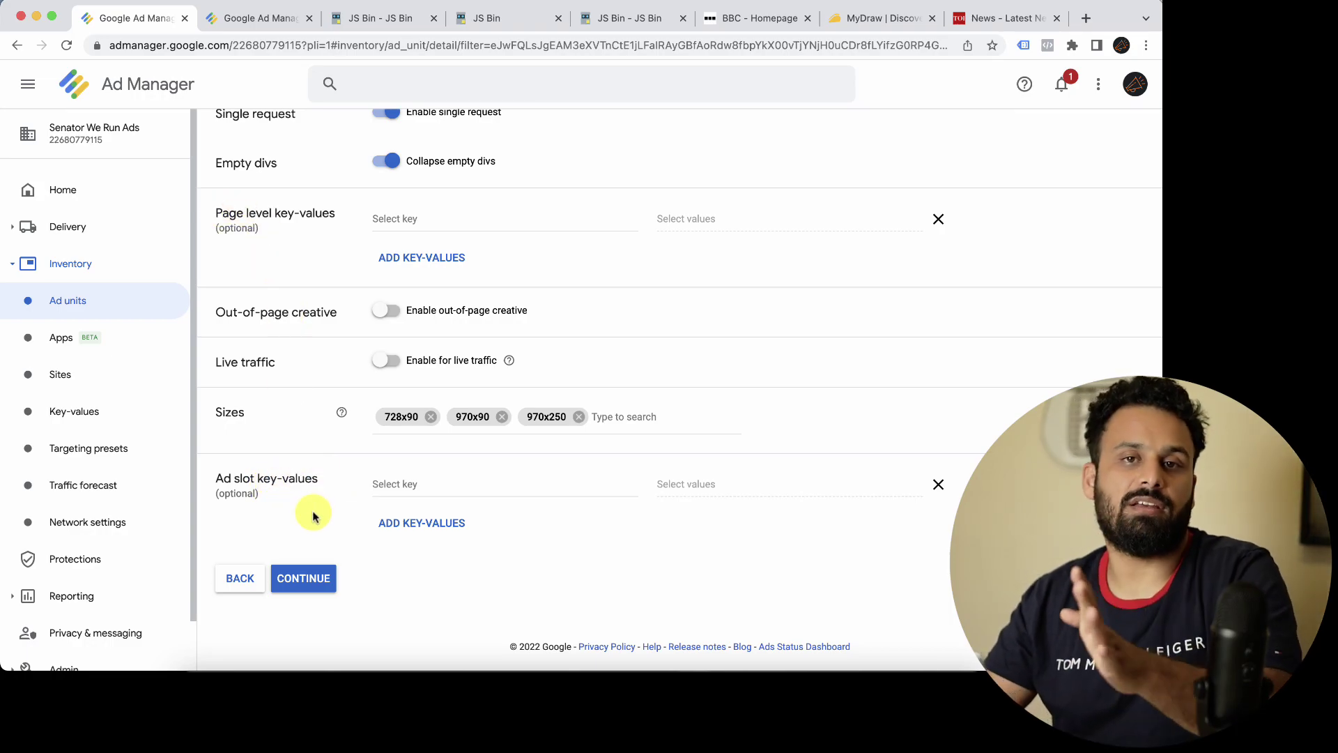
Step: Generate the Homepage-top tag with the chosen options and review its document header and document body code
{"action": "left_click", "coordinate": [317, 580]}
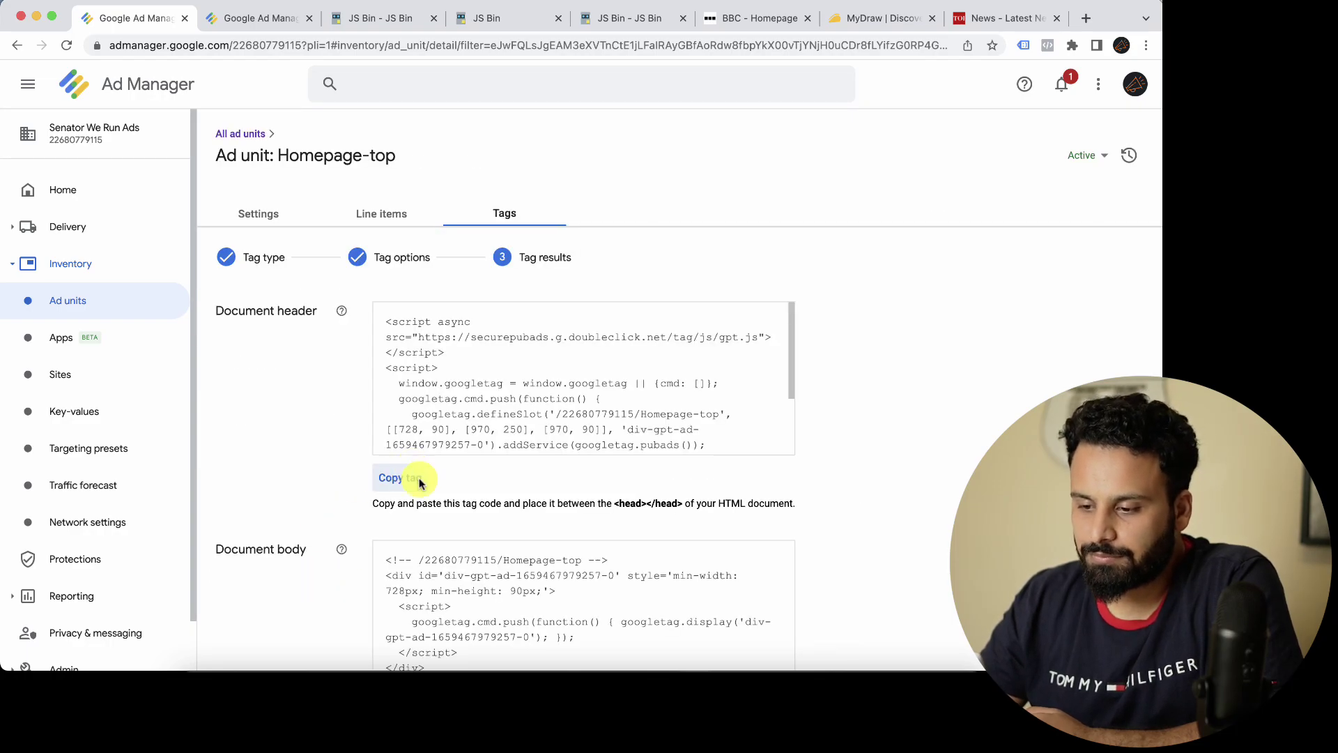
{"action": "scroll", "coordinate": [570, 491], "scroll_direction": "down", "scroll_amount": 3}
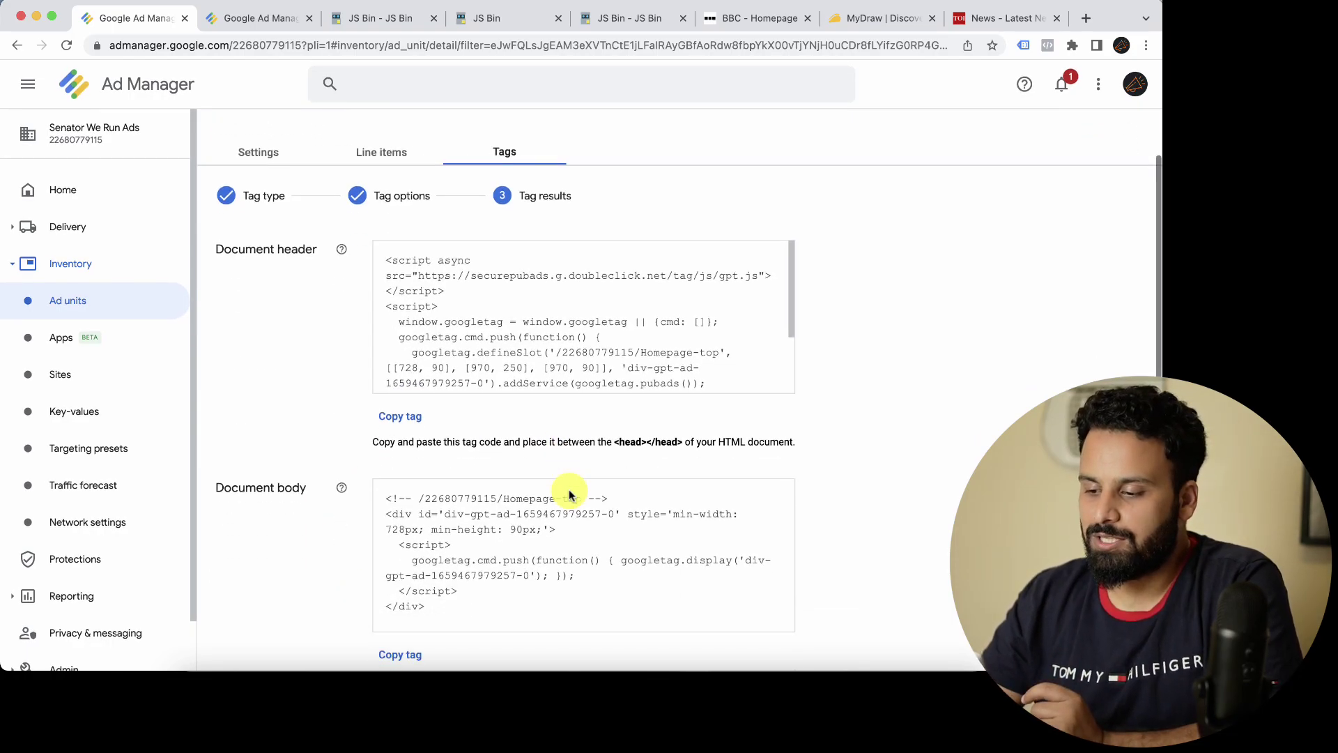
{"action": "scroll", "coordinate": [523, 216], "scroll_direction": "down", "scroll_amount": 3}
{"action": "scroll", "coordinate": [524, 216], "scroll_direction": "up", "scroll_amount": 4}
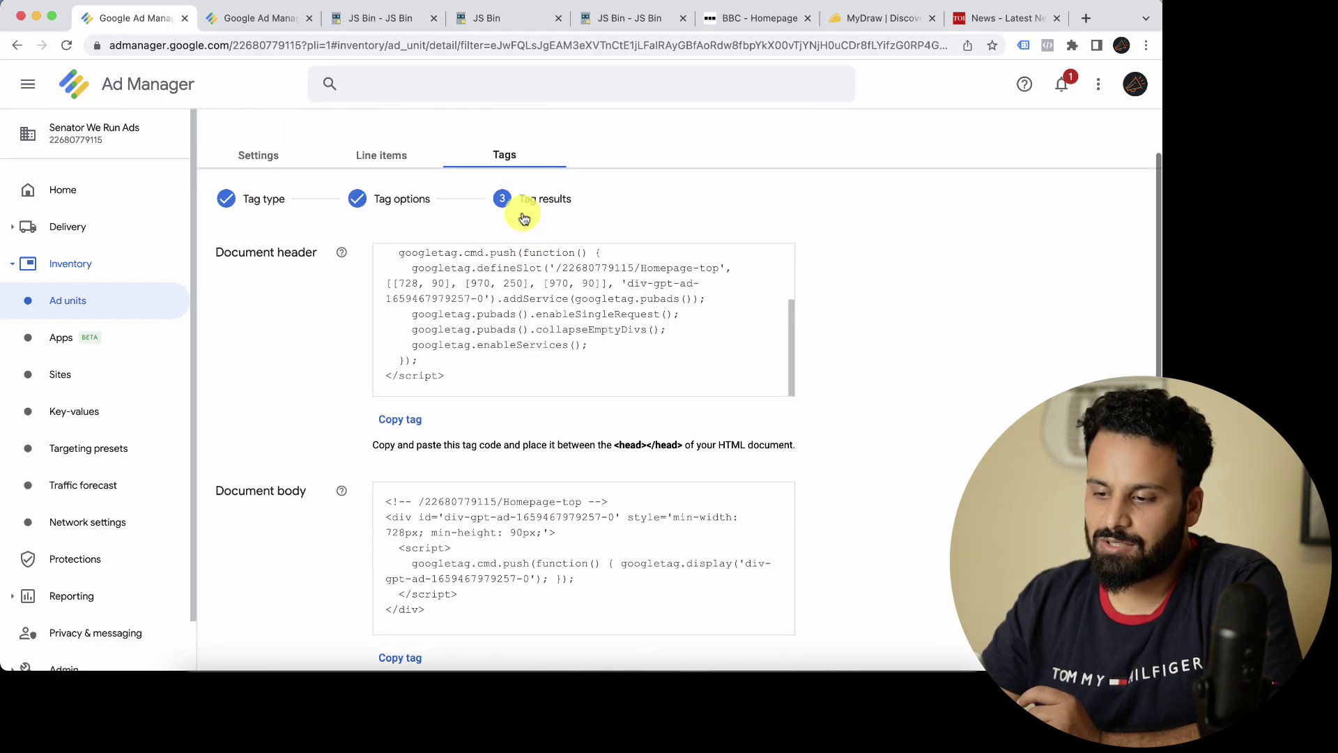
{"action": "scroll", "coordinate": [526, 348], "scroll_direction": "up", "scroll_amount": 3}
{"action": "scroll", "coordinate": [906, 426], "scroll_direction": "down", "scroll_amount": 1}
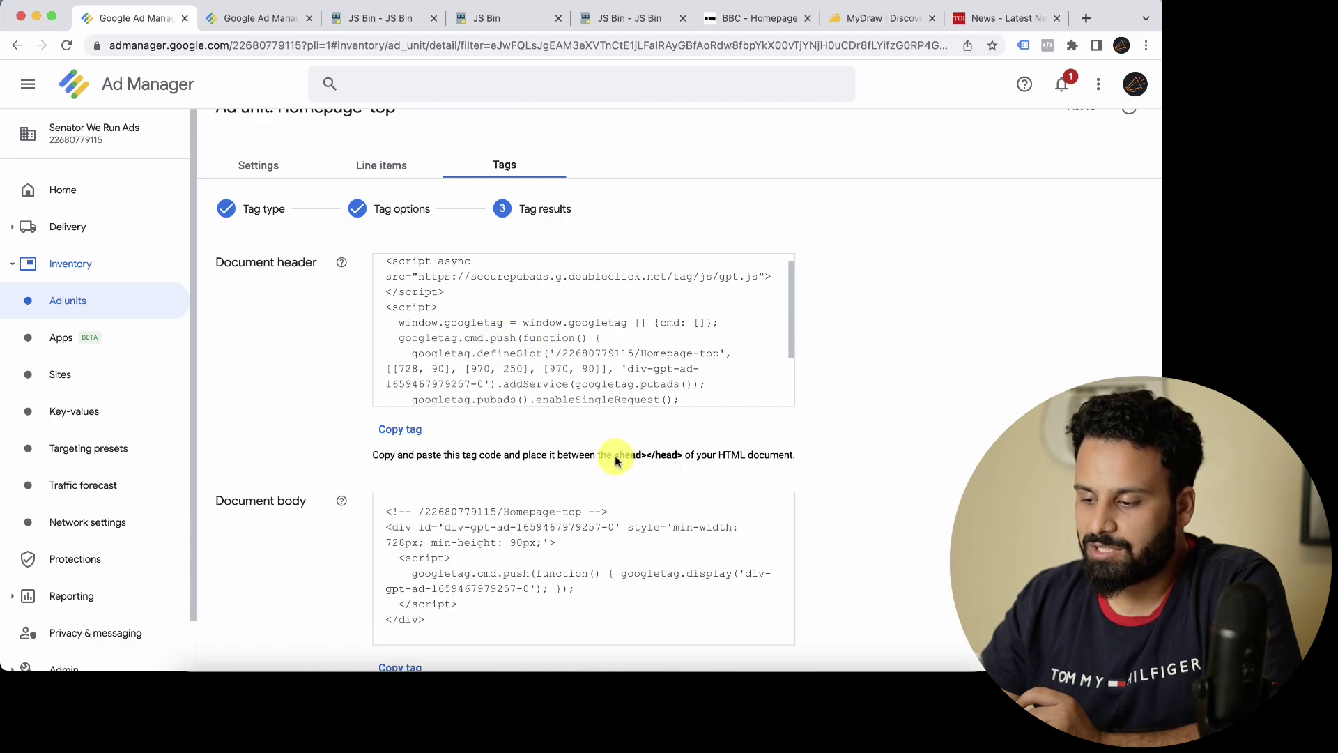
{"action": "scroll", "coordinate": [875, 465], "scroll_direction": "down", "scroll_amount": 3}
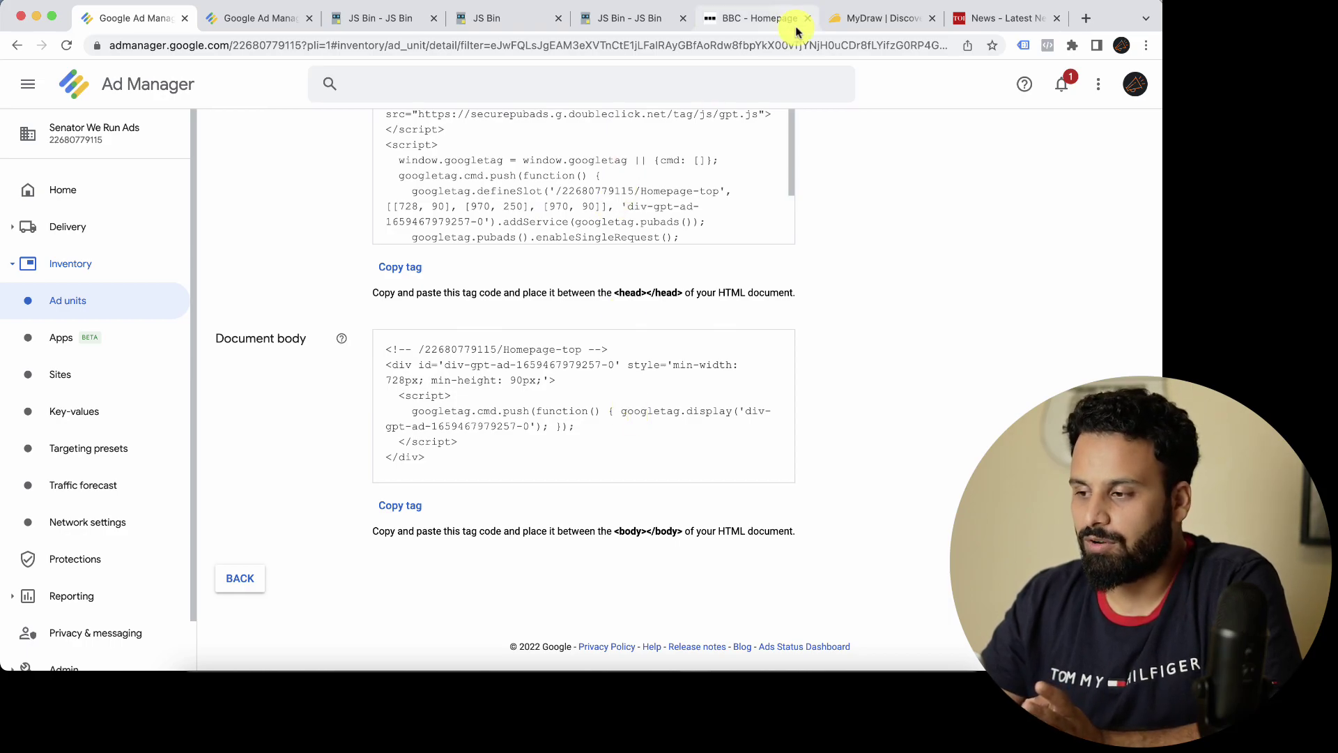
Step: Compare the generated header and body tags with the top ad placement on the BBC homepage
{"action": "left_click", "coordinate": [757, 21]}
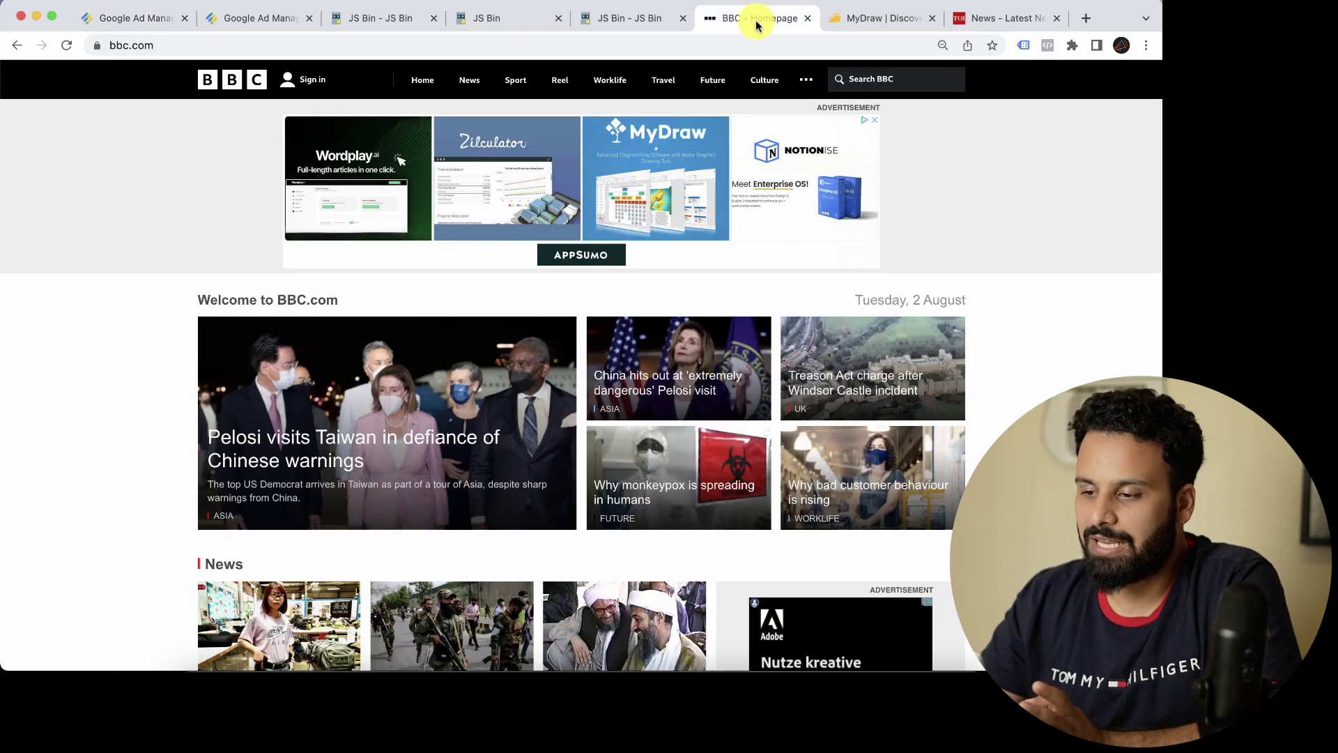
{"action": "left_click", "coordinate": [113, 21]}
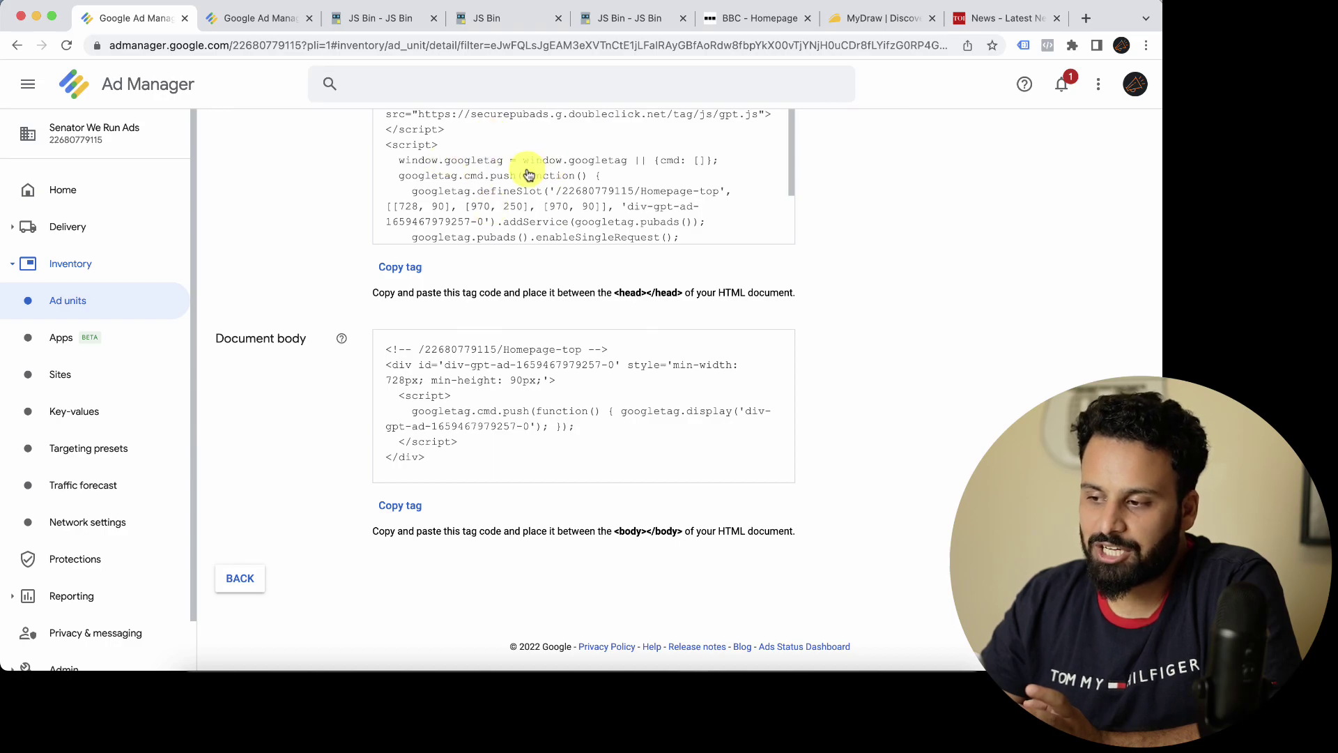
{"action": "left_click", "coordinate": [771, 20]}
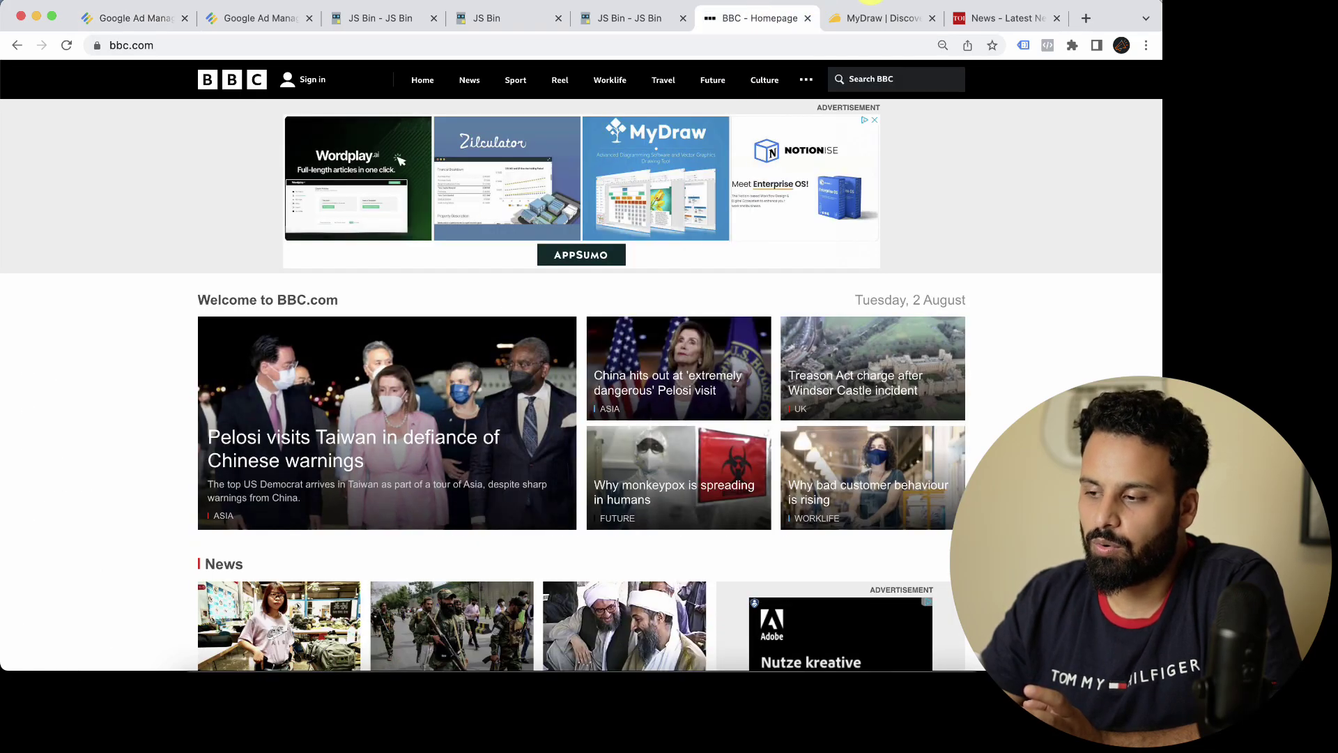
{"action": "left_click", "coordinate": [129, 19]}
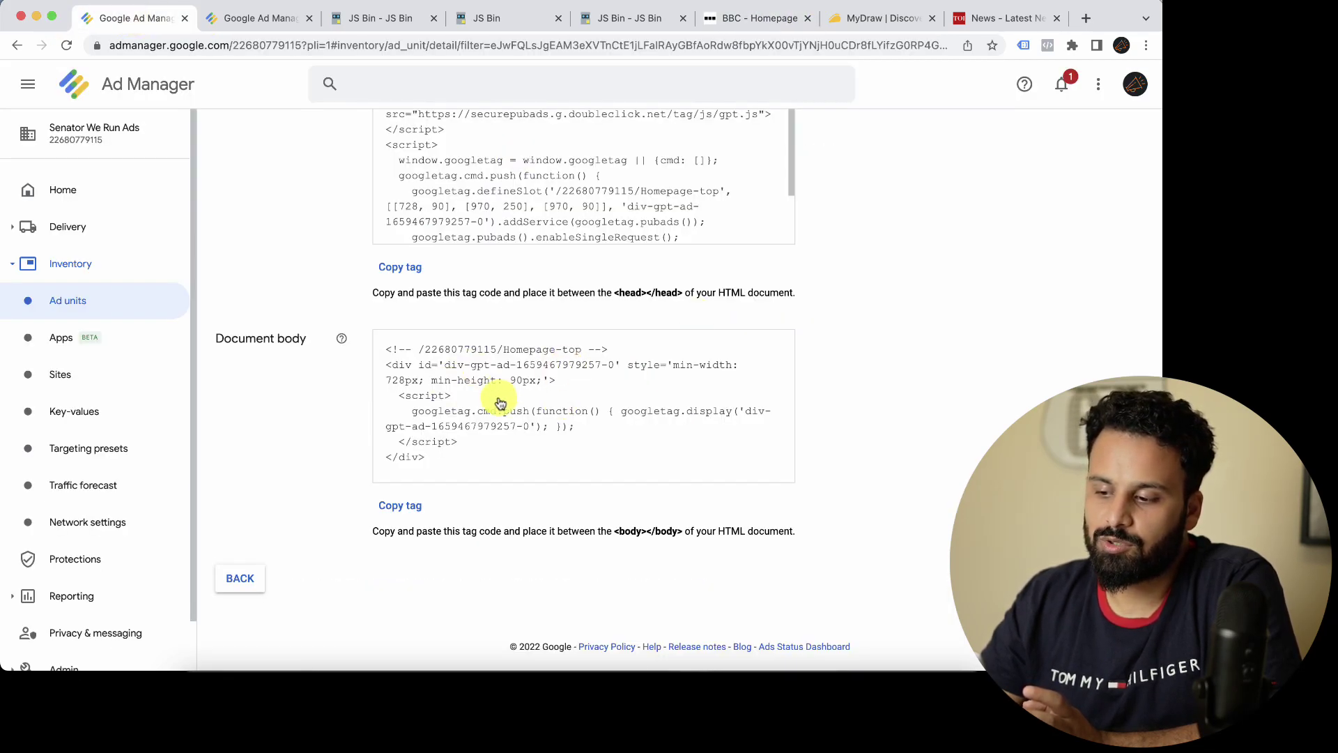
{"action": "left_click", "coordinate": [758, 20]}
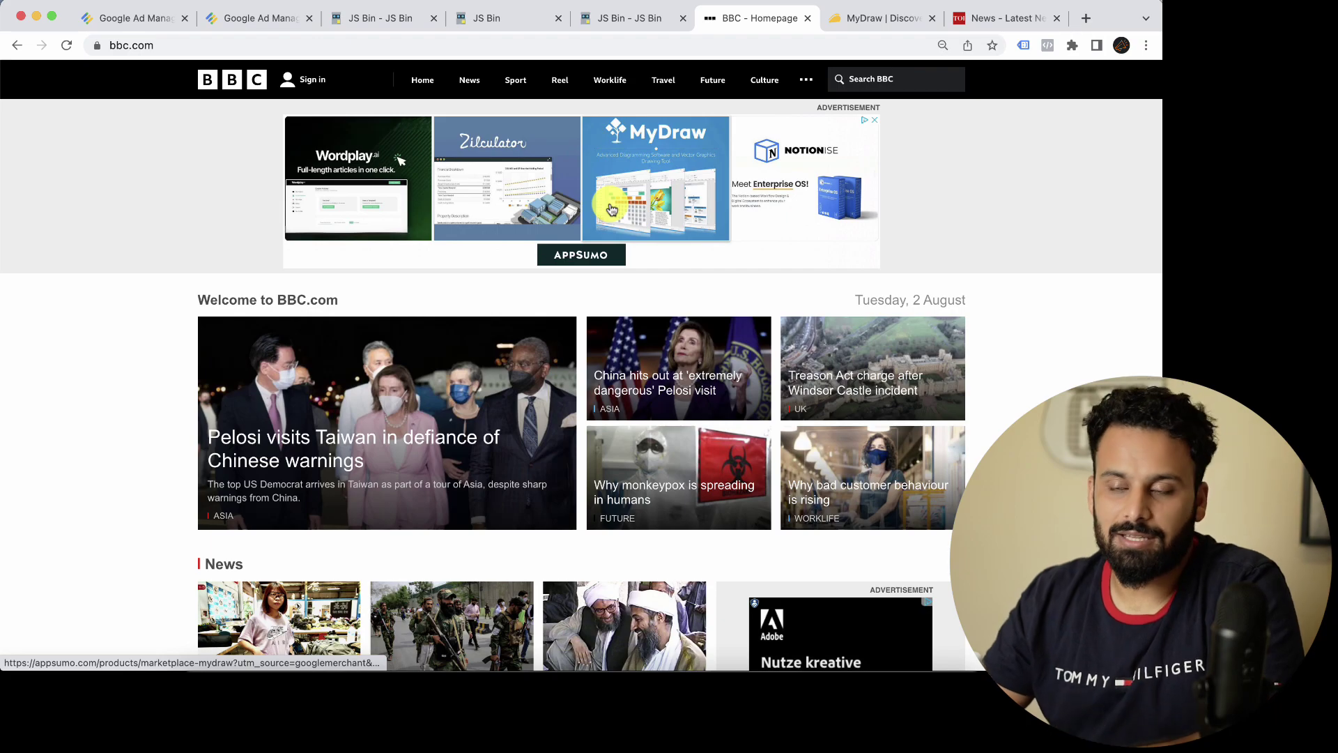
Step: Open JS Bin in a new browser tab to get a blank HTML document
{"action": "left_click", "coordinate": [1093, 20]}
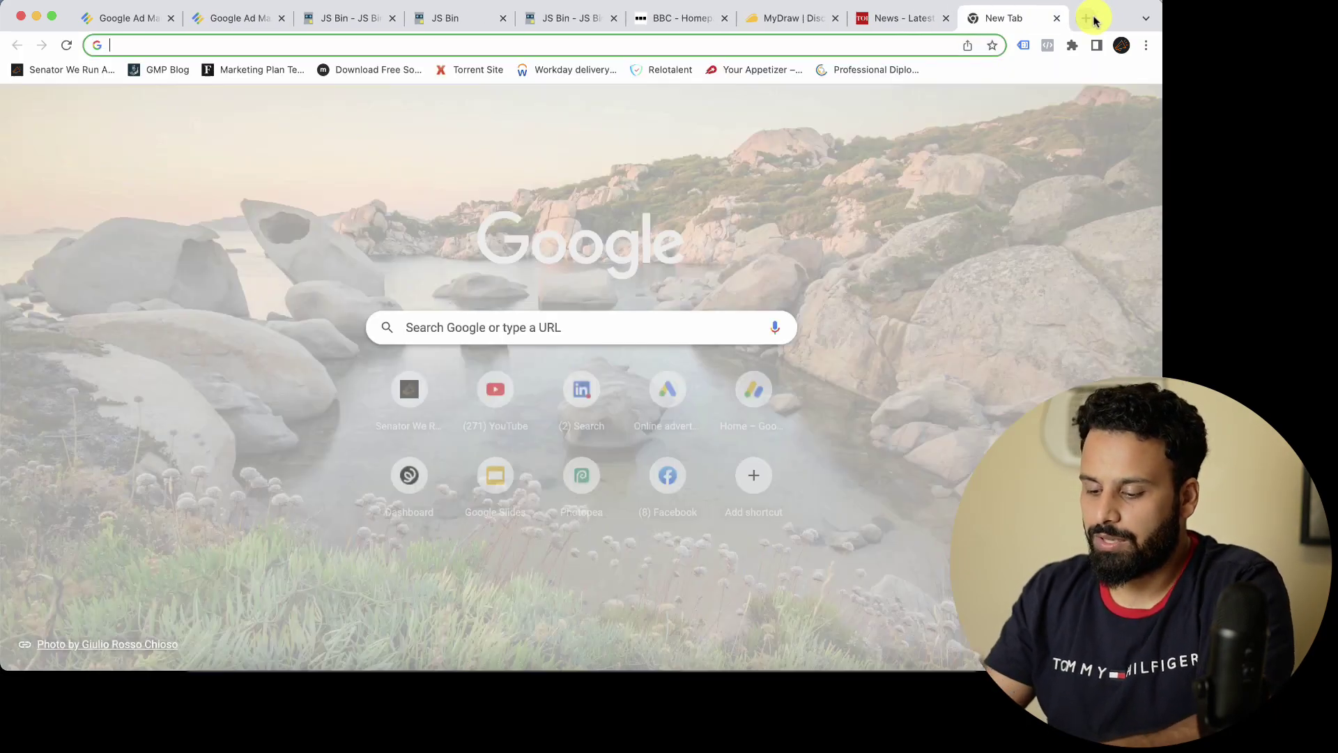
{"action": "type", "text": "jsbi"}
{"action": "key", "text": "Return"}
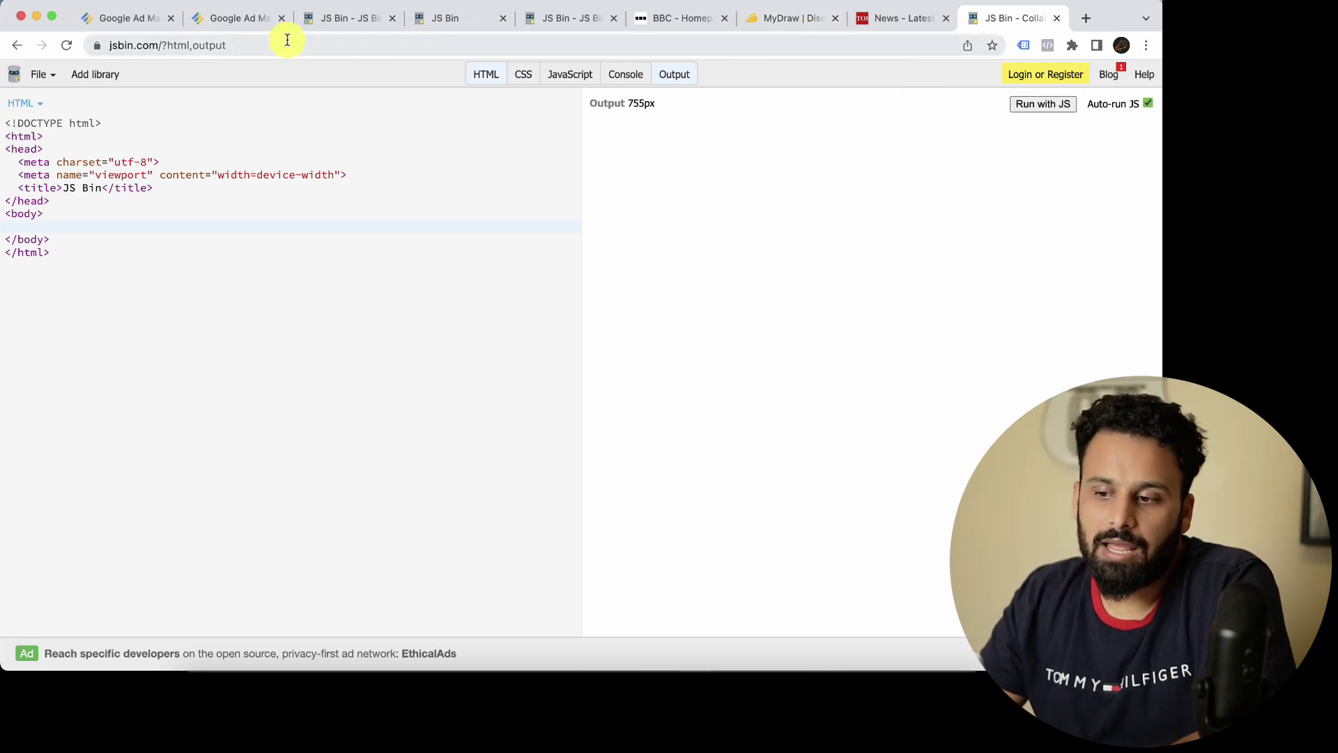
Step: Copy the Homepage-top document header tag from Ad Manager and paste it below the title line in the JS Bin head section
{"action": "left_click", "coordinate": [129, 17]}
{"action": "scroll", "coordinate": [418, 209], "scroll_direction": "down", "scroll_amount": 2}
{"action": "scroll", "coordinate": [488, 279], "scroll_direction": "up", "scroll_amount": 1}
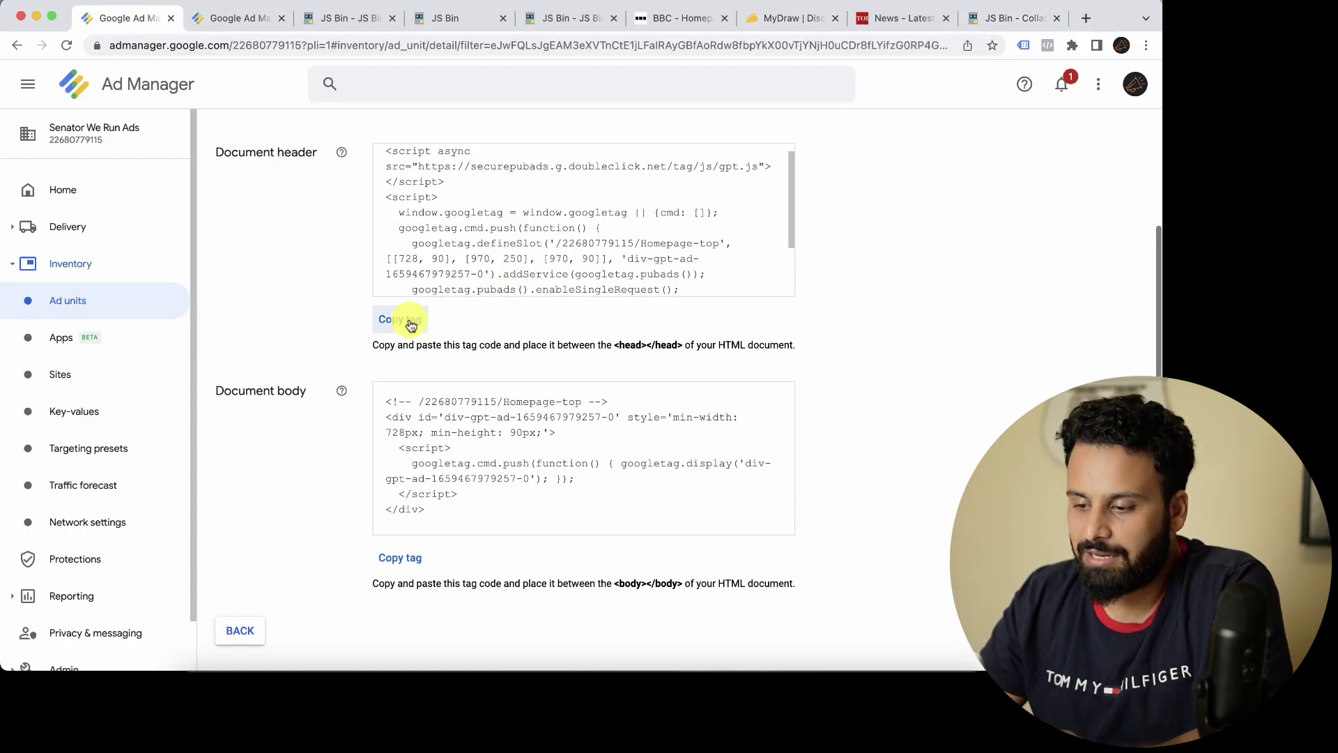
{"action": "left_click", "coordinate": [411, 325]}
{"action": "left_click", "coordinate": [1012, 21]}
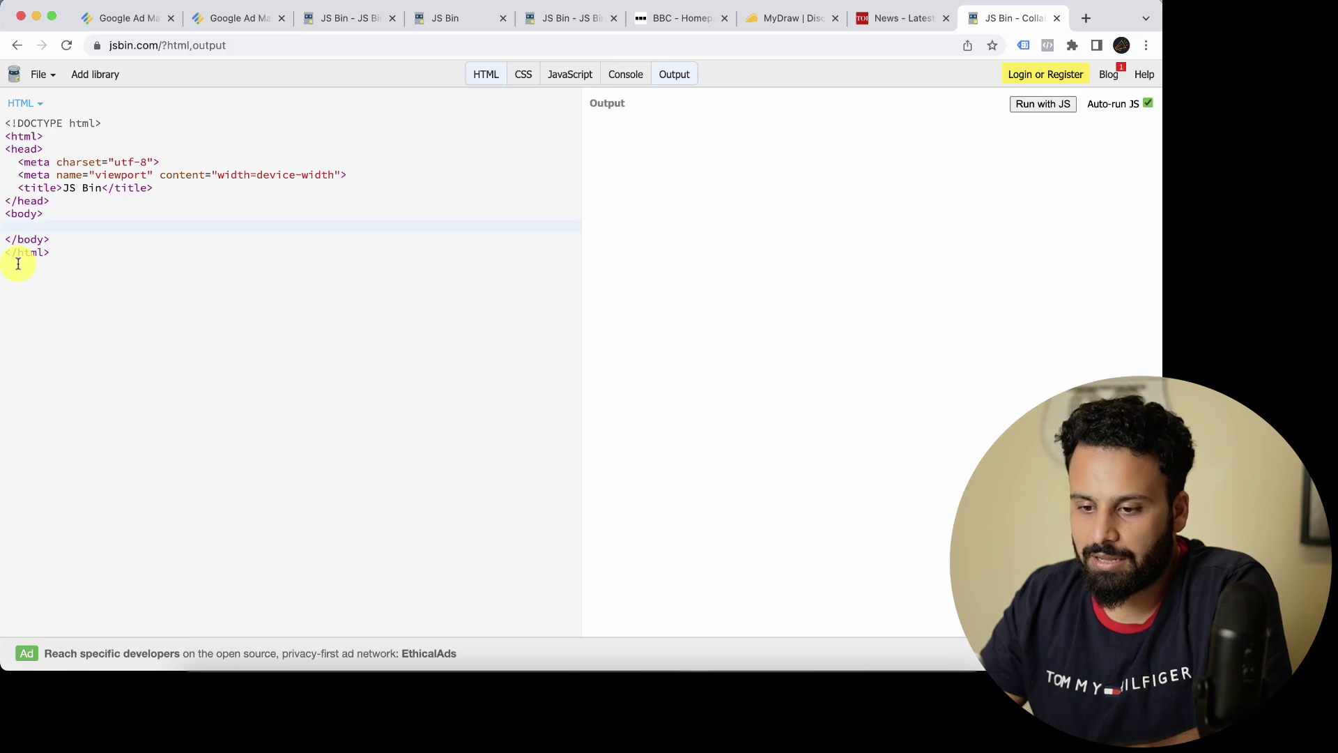
{"action": "left_click", "coordinate": [162, 187]}
{"action": "key", "text": "Return"}
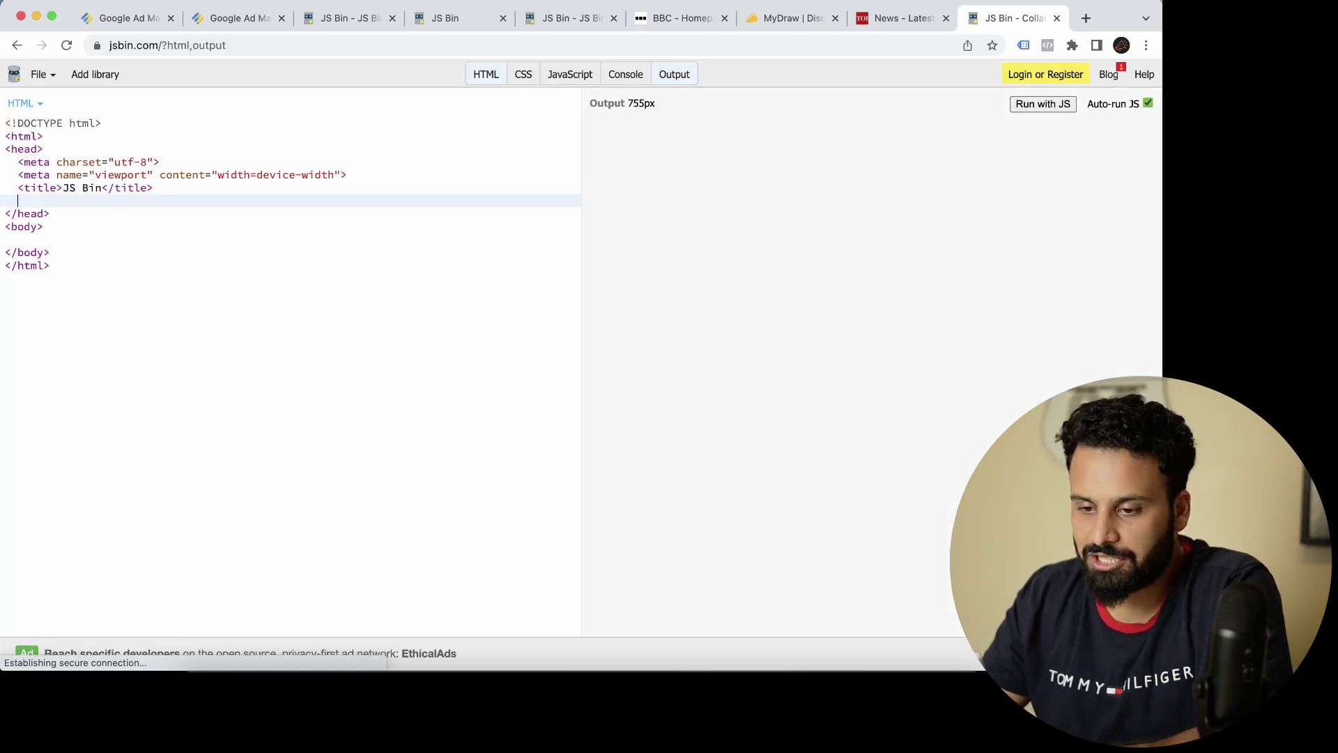
{"action": "key", "text": "super+v"}
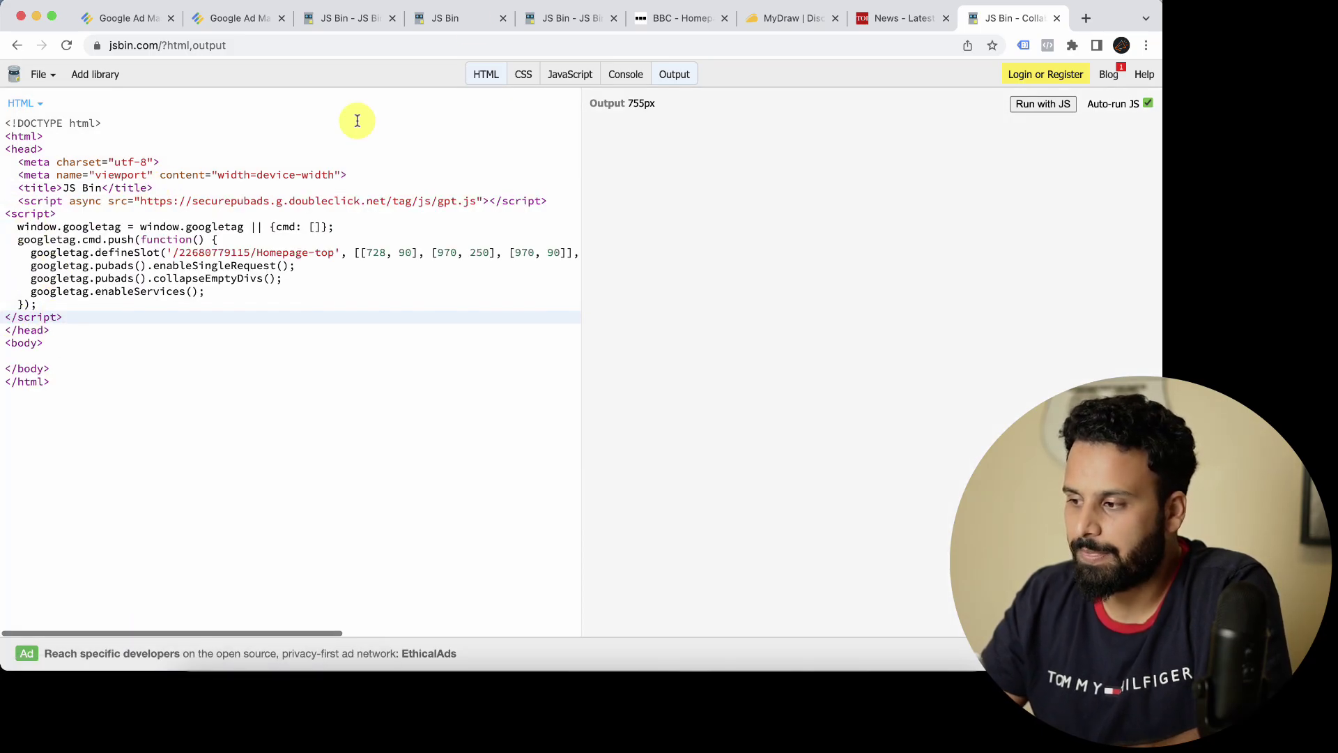
Step: Copy the Homepage-top document body tag from Ad Manager, paste it inside the JS Bin body section and review the code
{"action": "left_click", "coordinate": [133, 19]}
{"action": "scroll", "coordinate": [474, 323], "scroll_direction": "down", "scroll_amount": 1}
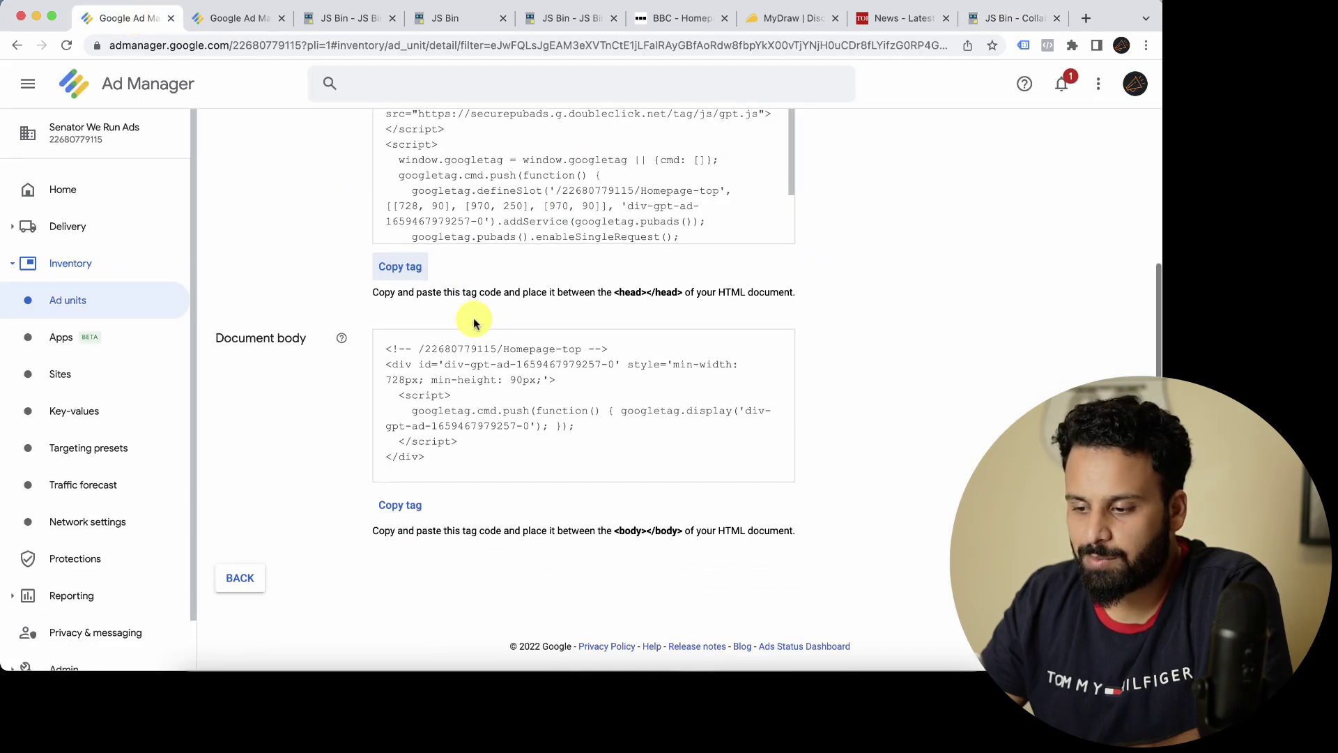
{"action": "left_click", "coordinate": [410, 505]}
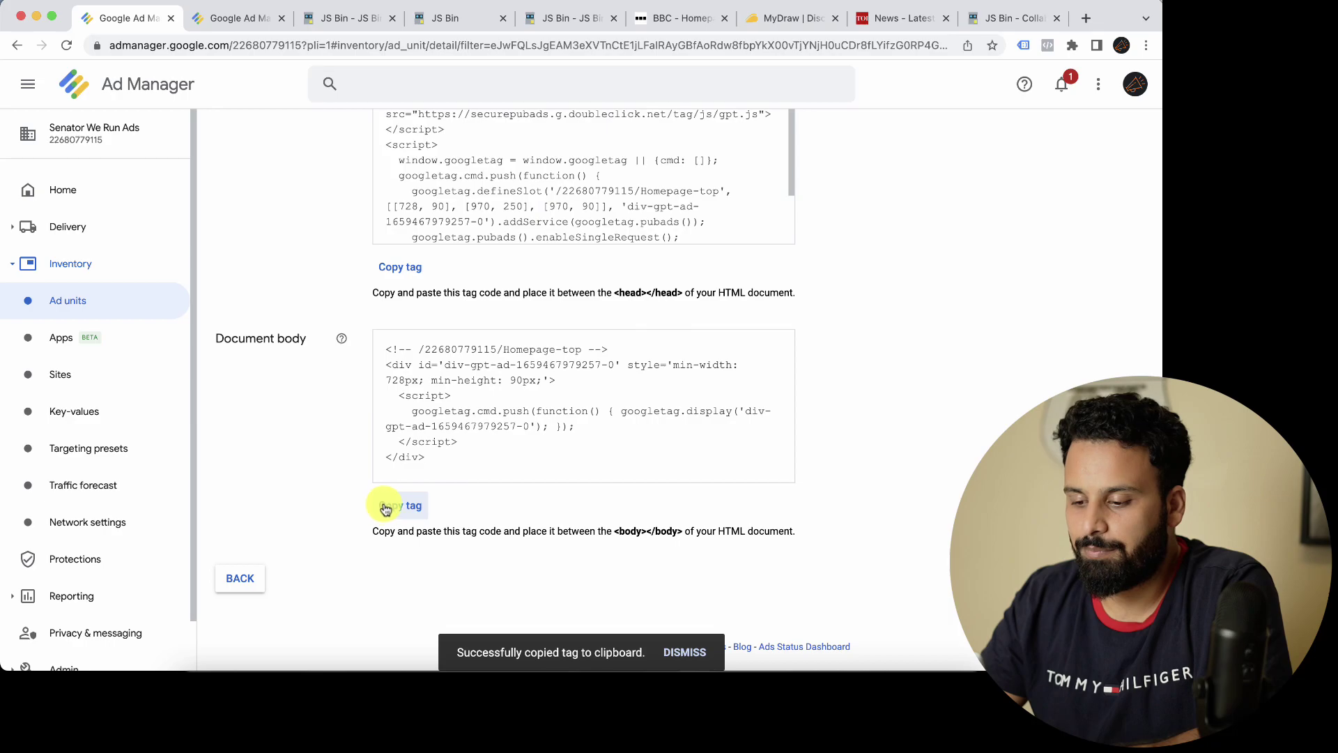
{"action": "left_click", "coordinate": [1015, 19]}
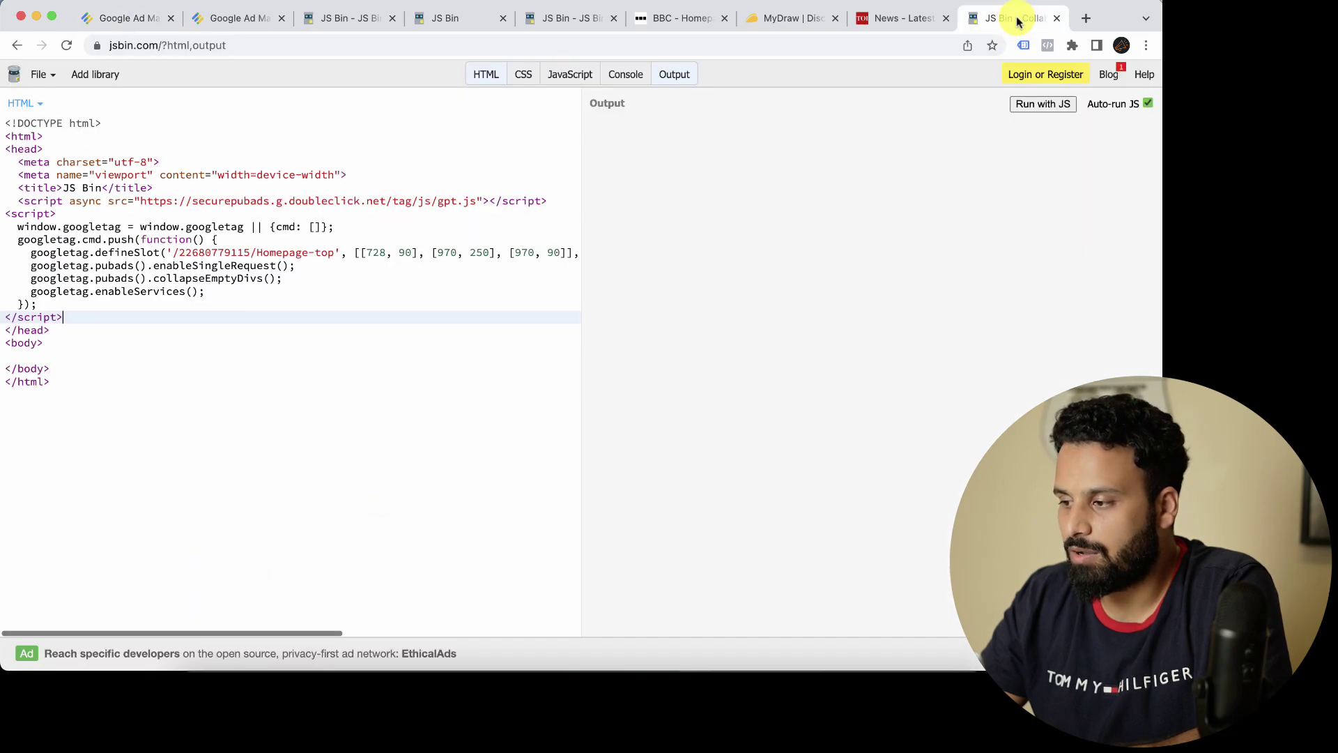
{"action": "left_click", "coordinate": [41, 357]}
{"action": "key", "text": "super+v"}
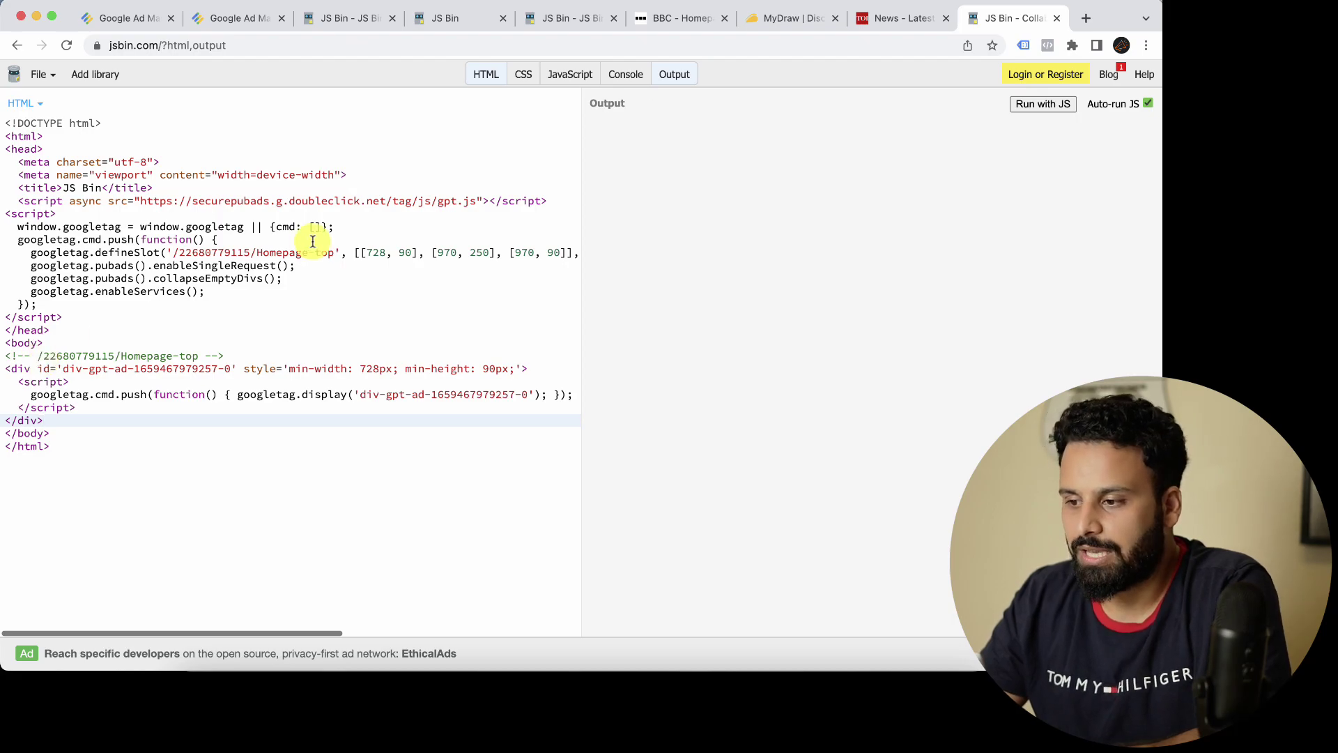
{"action": "scroll", "coordinate": [265, 237], "scroll_direction": "right", "scroll_amount": 2}
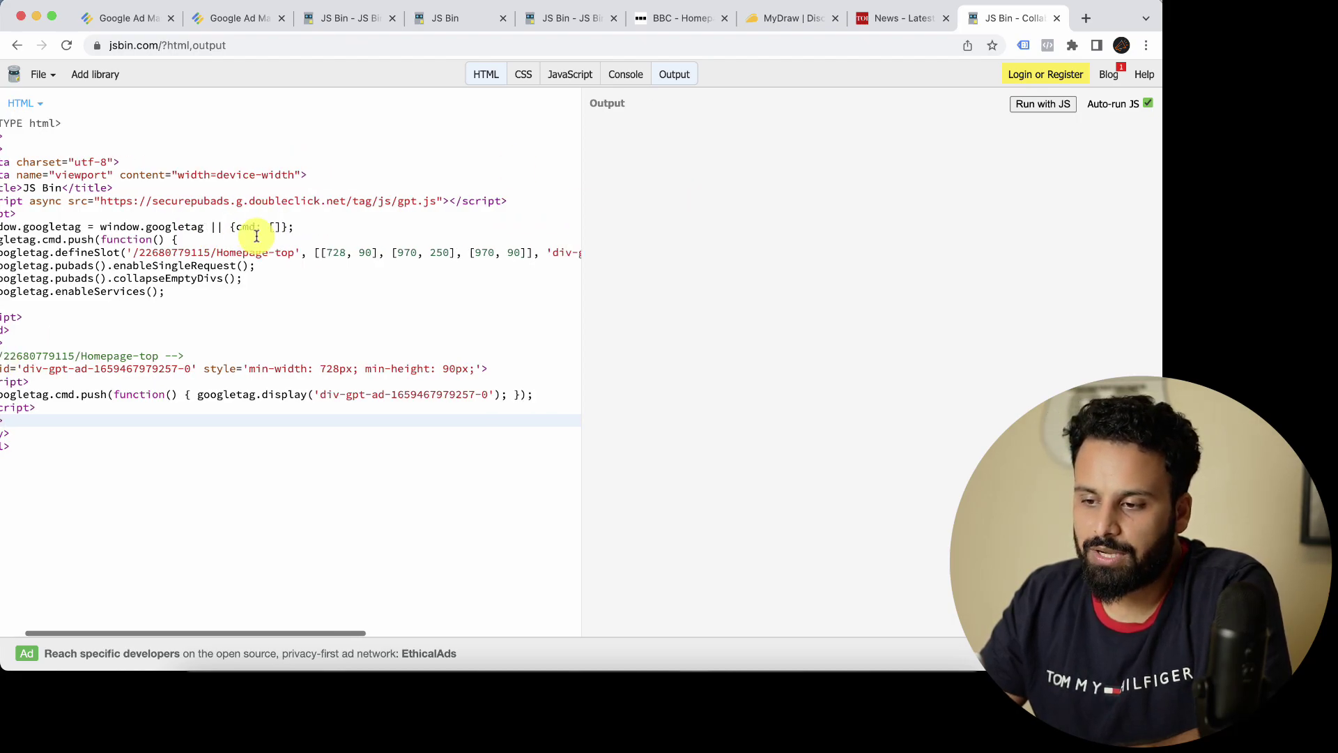
{"action": "scroll", "coordinate": [264, 237], "scroll_direction": "left", "scroll_amount": 2}
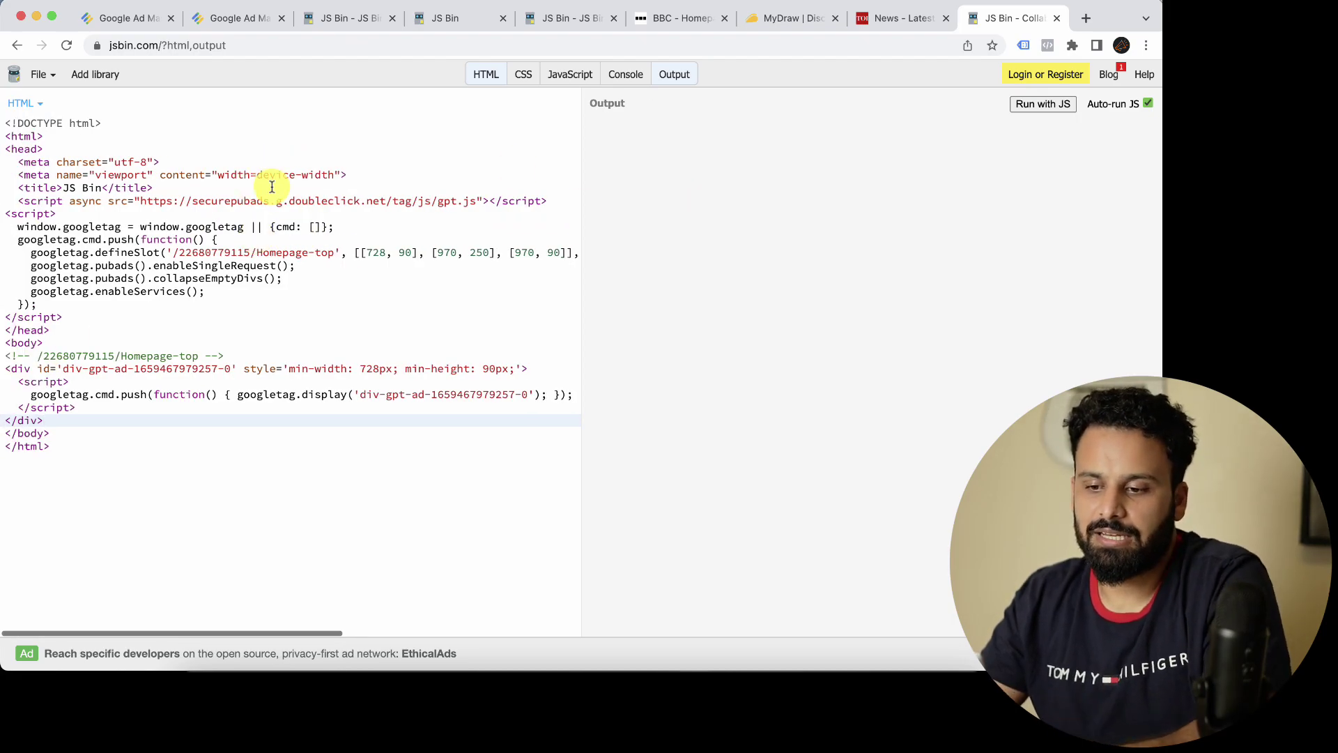
Step: Open the archived 300x250 ad unit in the Ad Manager 360 tab and generate its Google Publisher Tag with the default options
{"action": "left_click", "coordinate": [237, 30]}
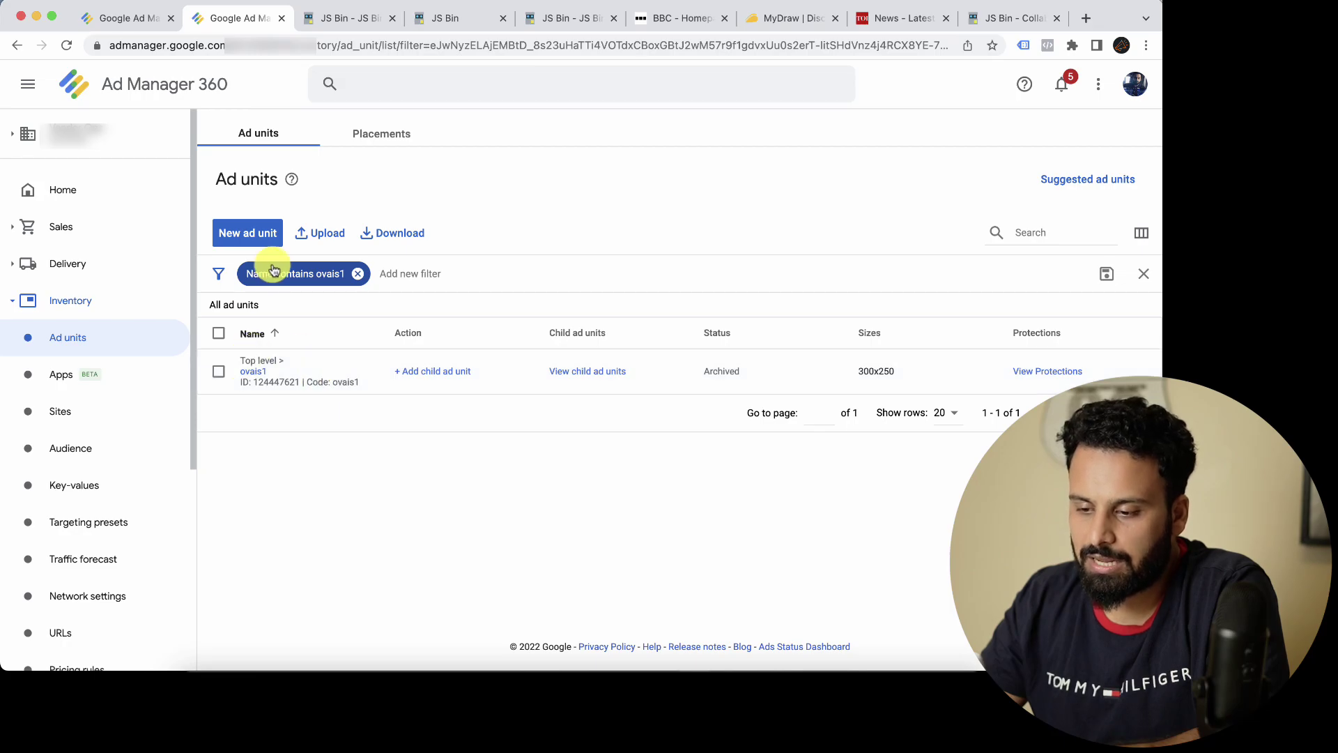
{"action": "left_click", "coordinate": [252, 377]}
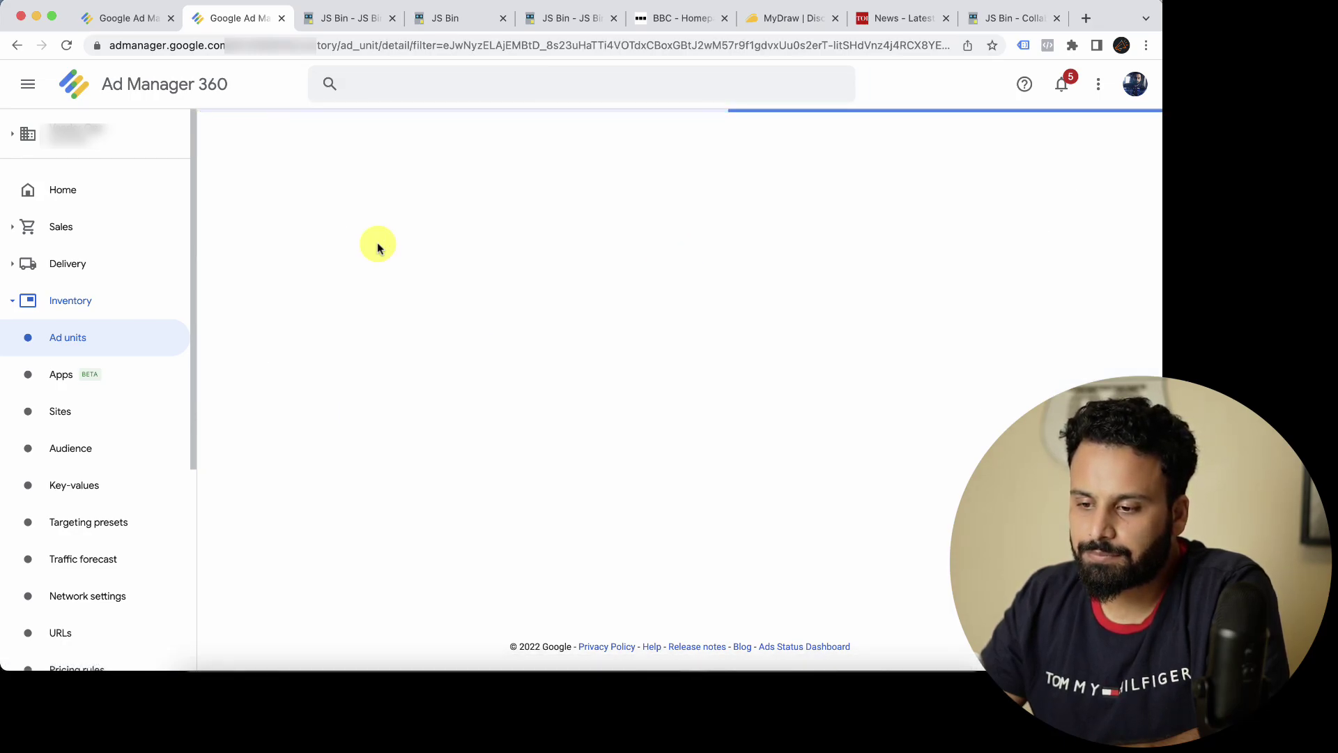
{"action": "scroll", "coordinate": [418, 362], "scroll_direction": "down", "scroll_amount": 5}
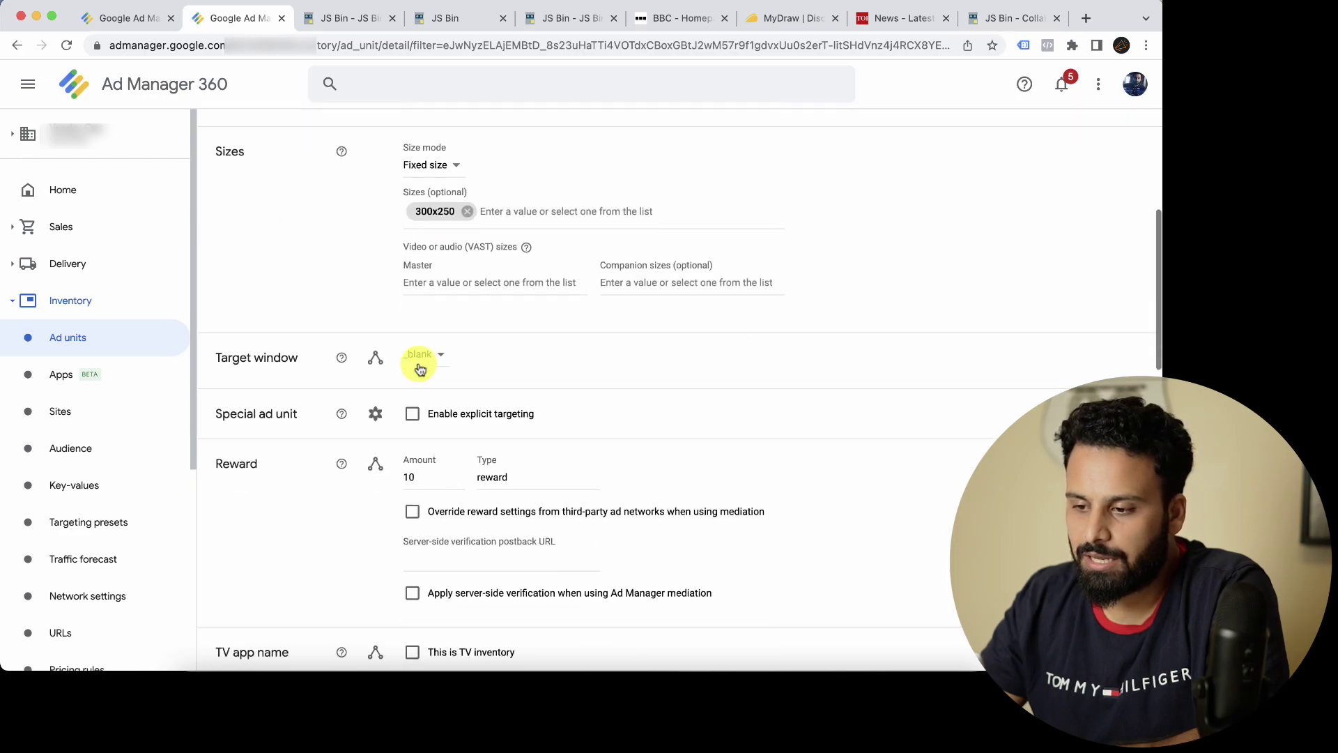
{"action": "scroll", "coordinate": [408, 278], "scroll_direction": "up", "scroll_amount": 4}
{"action": "left_click", "coordinate": [507, 147]}
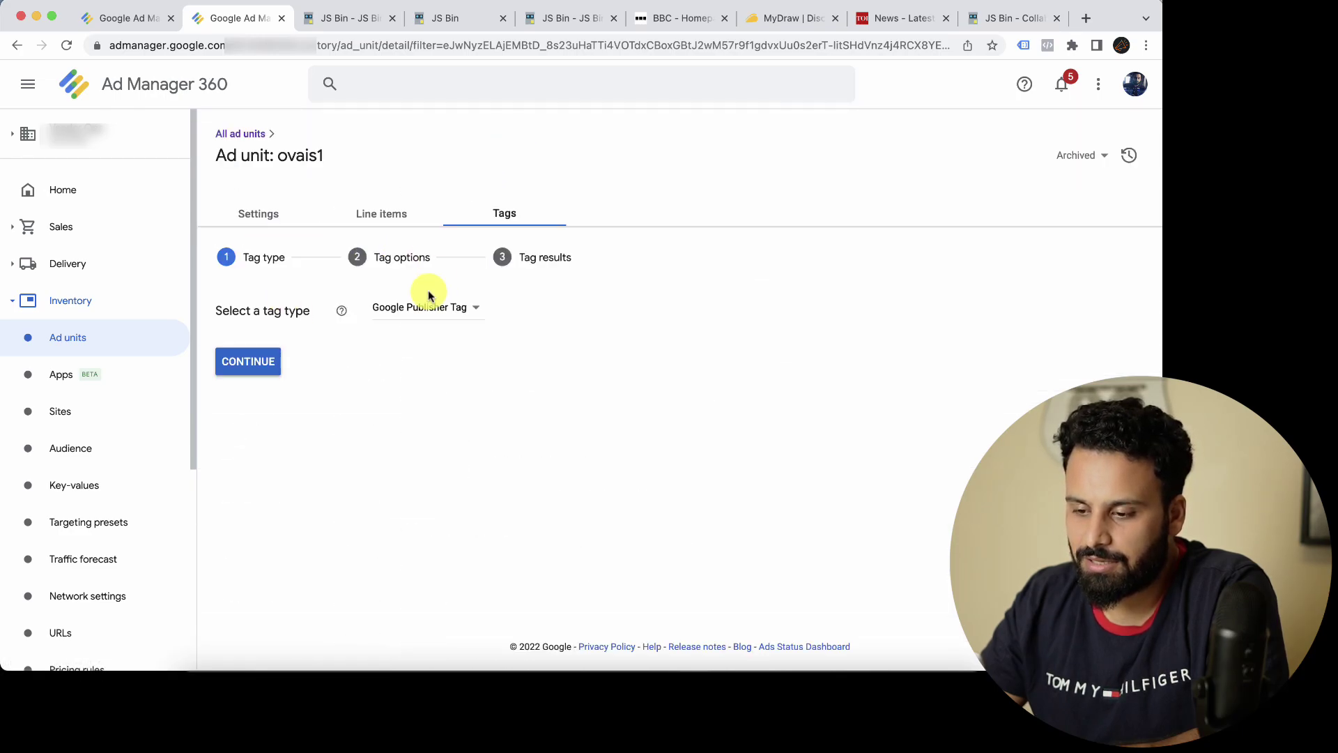
{"action": "left_click", "coordinate": [271, 361]}
{"action": "scroll", "coordinate": [478, 403], "scroll_direction": "down", "scroll_amount": 5}
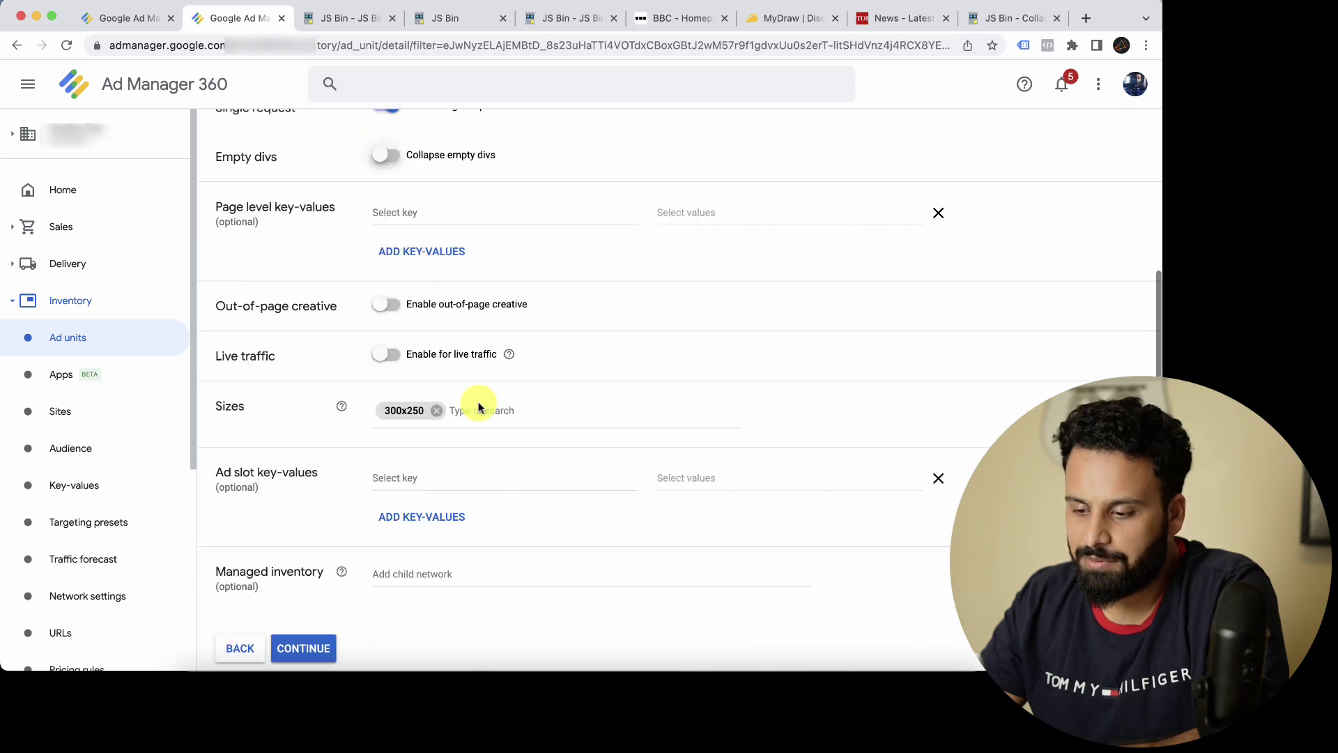
{"action": "left_click", "coordinate": [306, 578]}
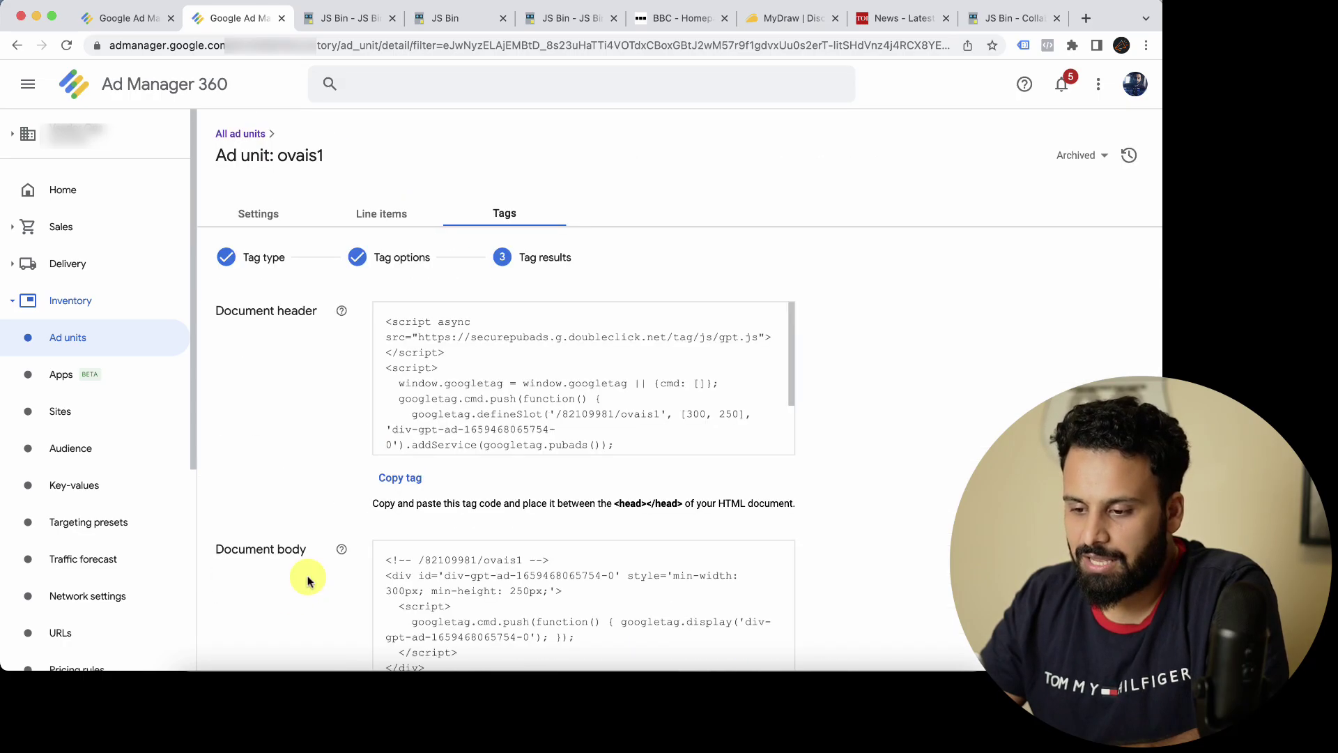
Step: Copy the 300x250 ad unit's document header tag and paste it over the Homepage-top slot script in the JS Bin head
{"action": "left_click", "coordinate": [398, 479]}
{"action": "left_click", "coordinate": [1006, 21]}
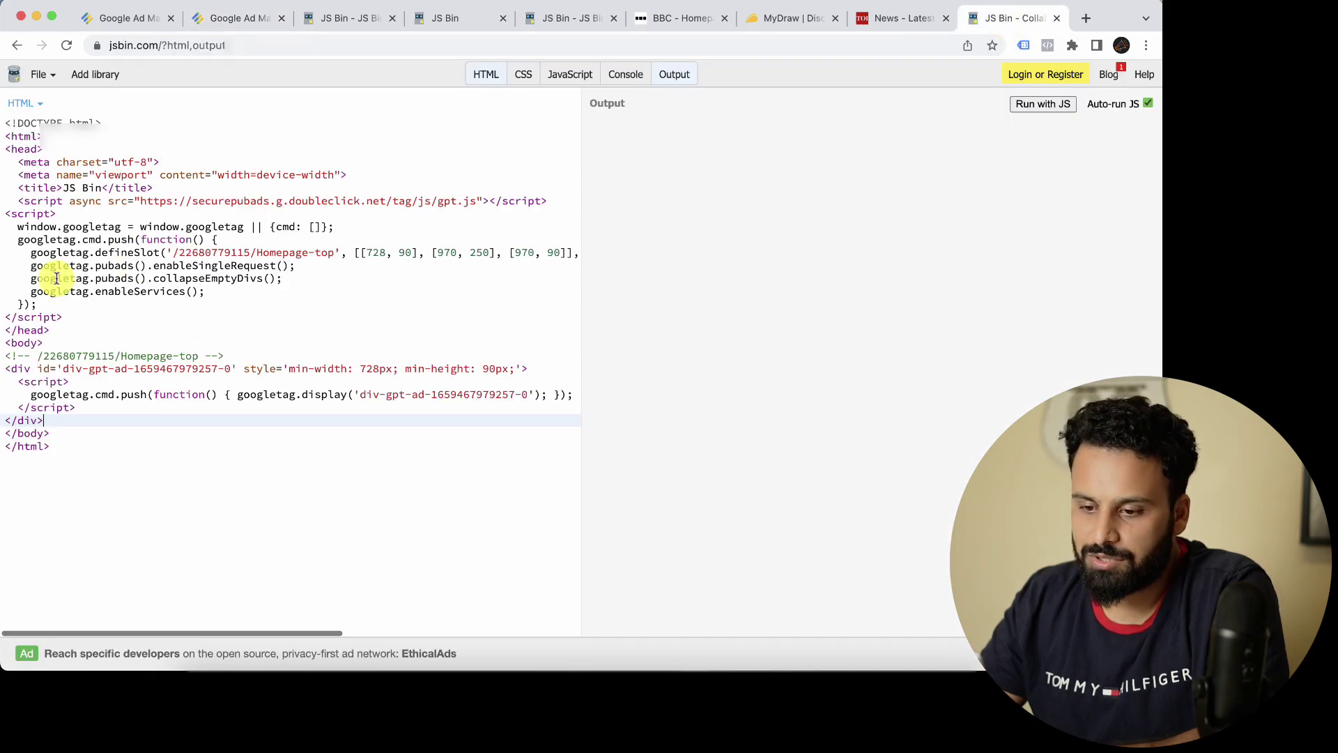
{"action": "left_click_drag", "start_coordinate": [70, 315], "coordinate": [5, 213]}
{"action": "key", "text": "super+v"}
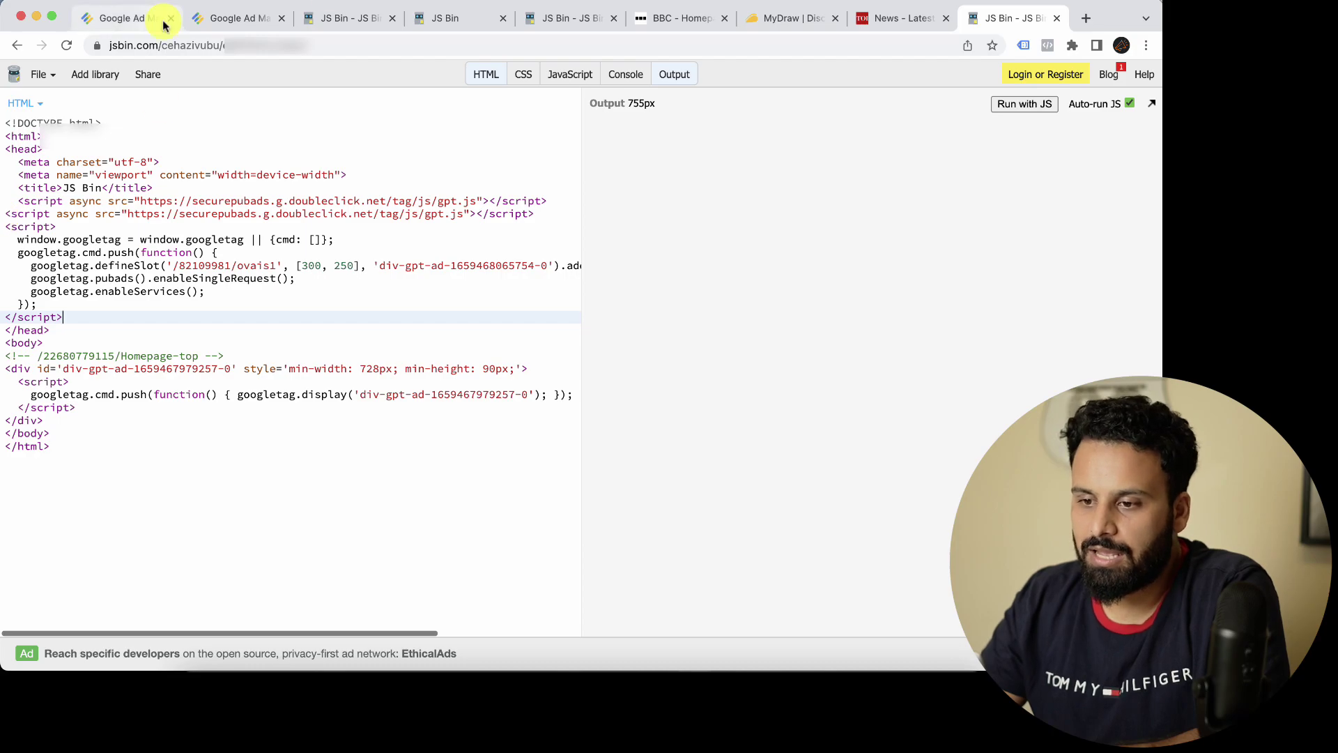
Step: Copy the 300x250 ad unit's document body tag from Ad Manager 360 and paste it over the Homepage-top code in the JS Bin body
{"action": "left_click", "coordinate": [230, 18]}
{"action": "scroll", "coordinate": [467, 446], "scroll_direction": "down", "scroll_amount": 2}
{"action": "scroll", "coordinate": [467, 454], "scroll_direction": "down", "scroll_amount": 3}
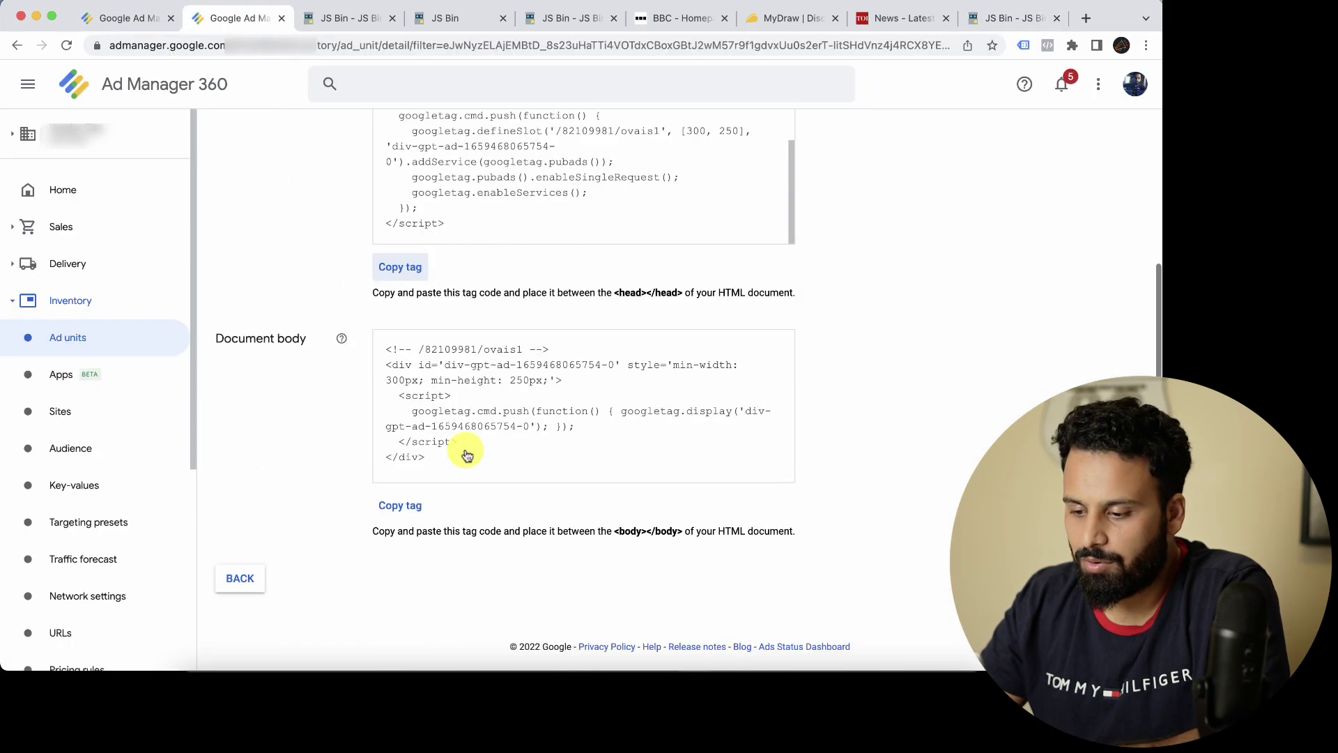
{"action": "left_click", "coordinate": [410, 505]}
{"action": "left_click", "coordinate": [1018, 24]}
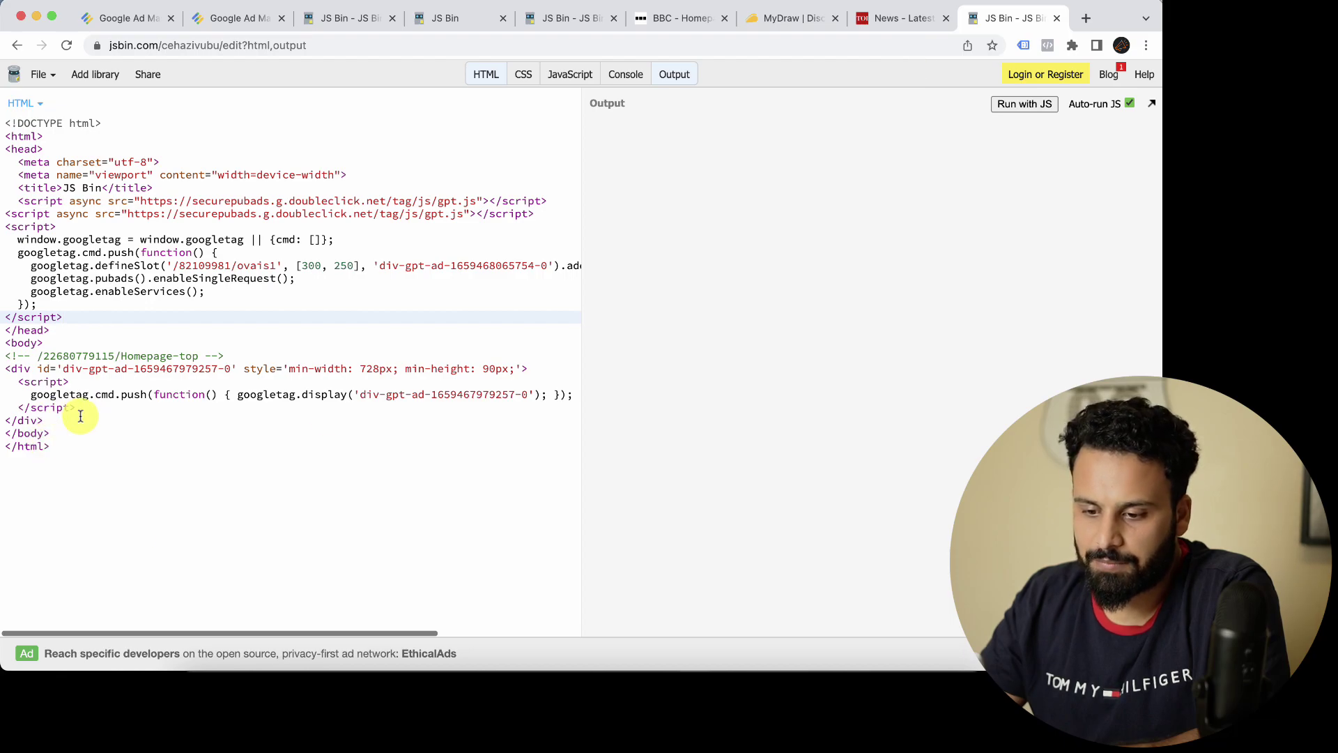
{"action": "left_click_drag", "start_coordinate": [80, 416], "coordinate": [2, 360]}
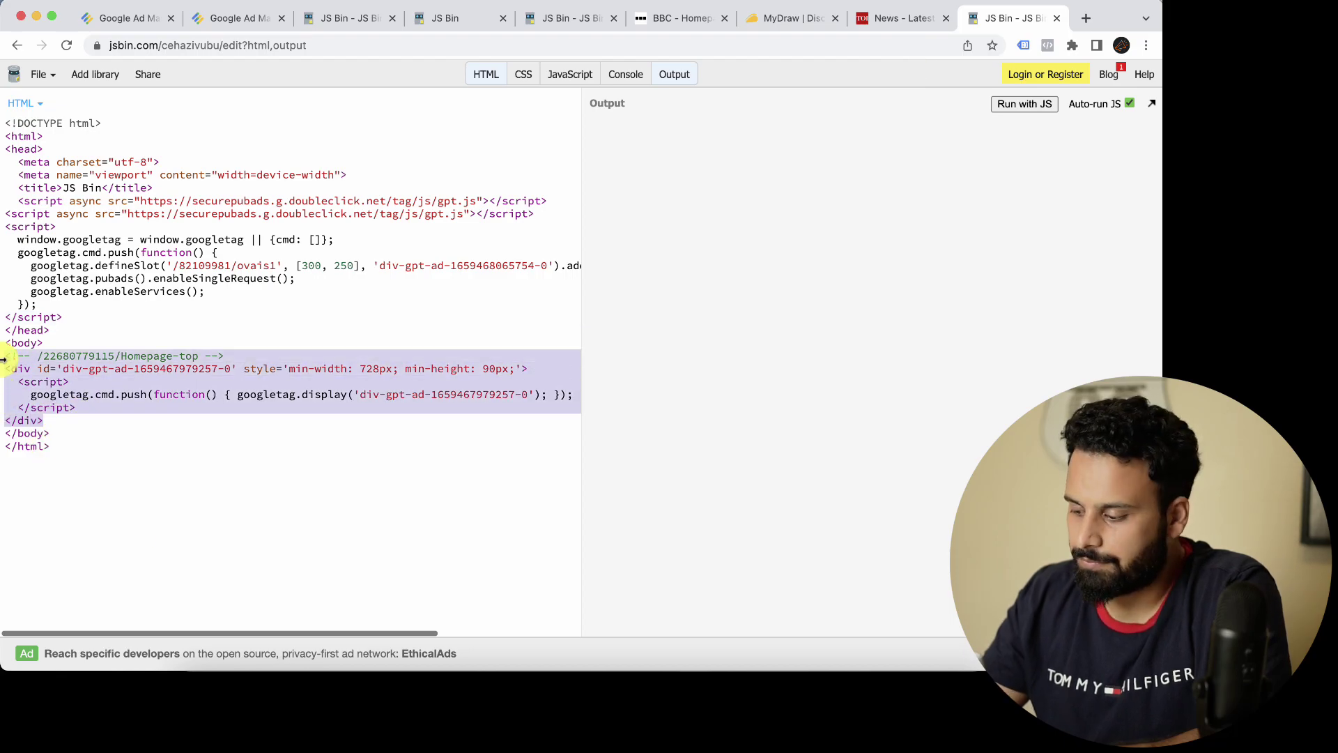
{"action": "key", "text": "BackSpace"}
{"action": "key", "text": "ctrl+v"}
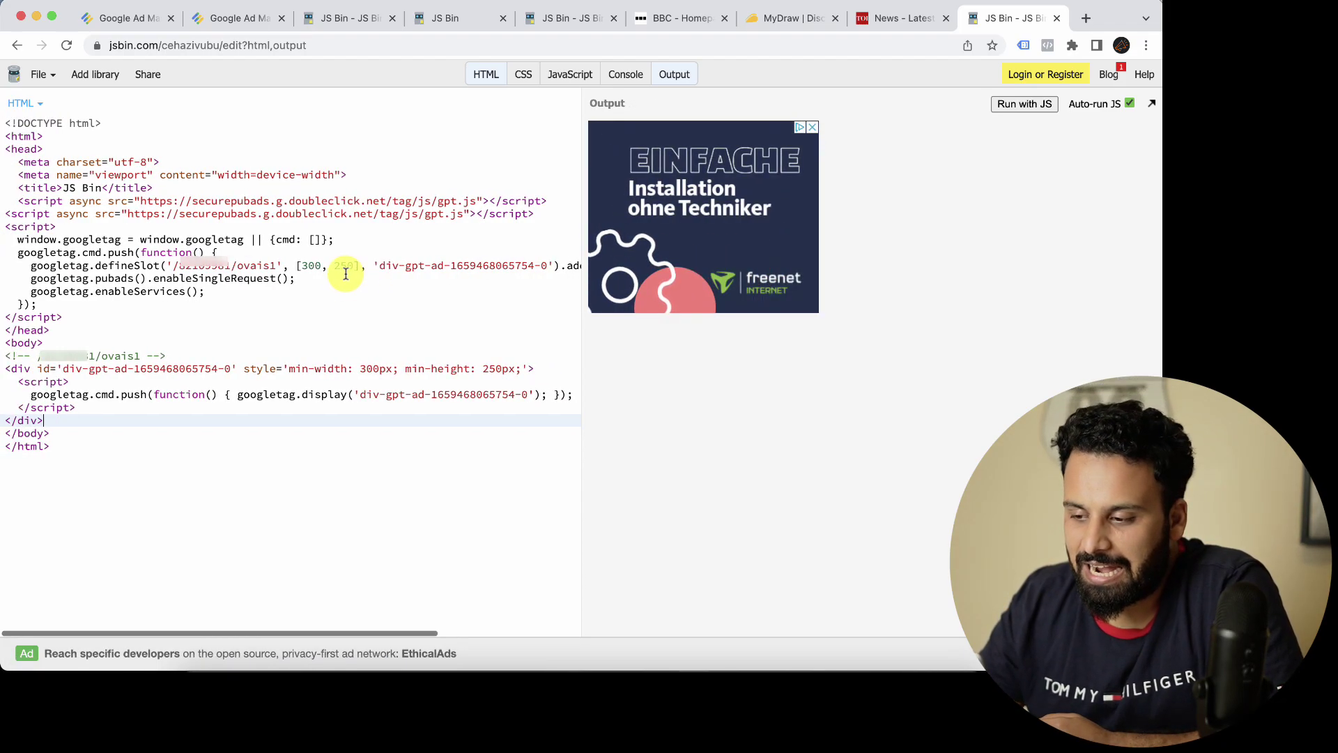
Step: Widen the code pane, examine the defineSlot line's size, ad unit name and network code, and check where Ad Manager shows the network code
{"action": "left_click_drag", "start_coordinate": [583, 349], "coordinate": [782, 356]}
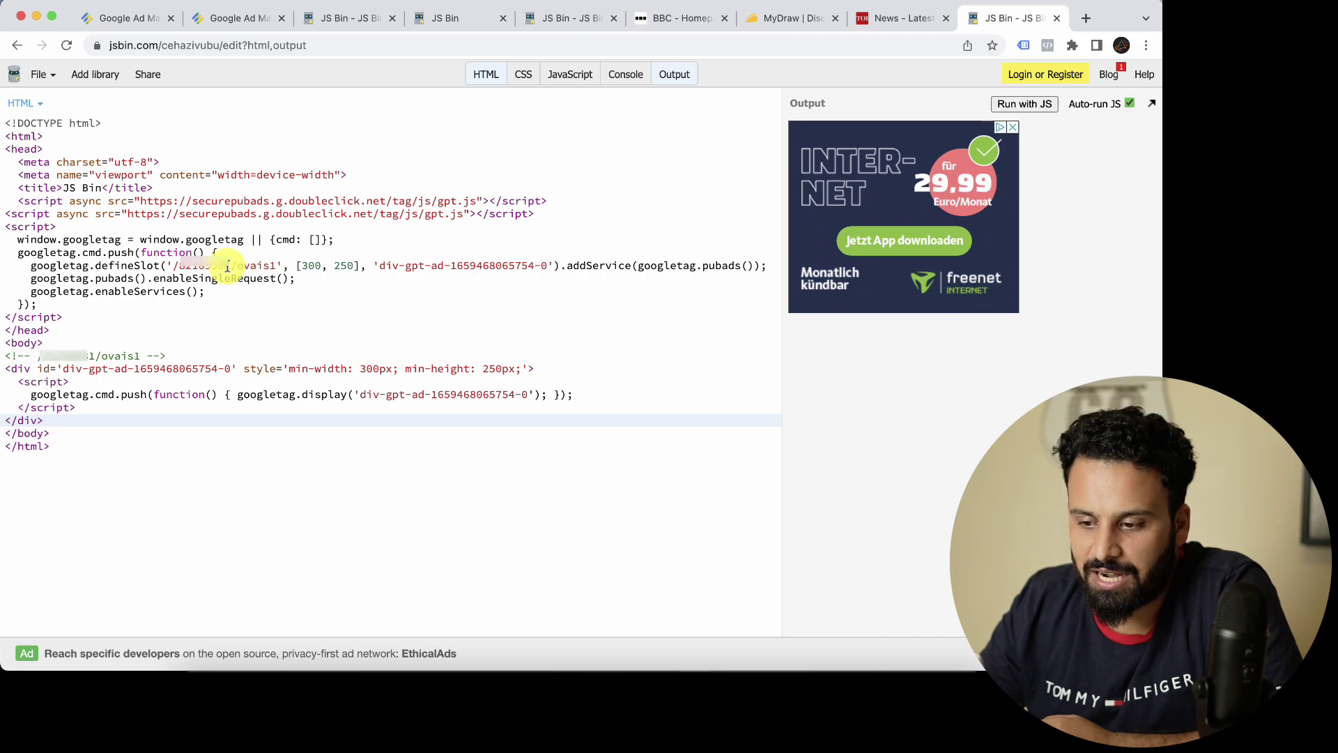
{"action": "left_click_drag", "start_coordinate": [298, 265], "coordinate": [349, 266]}
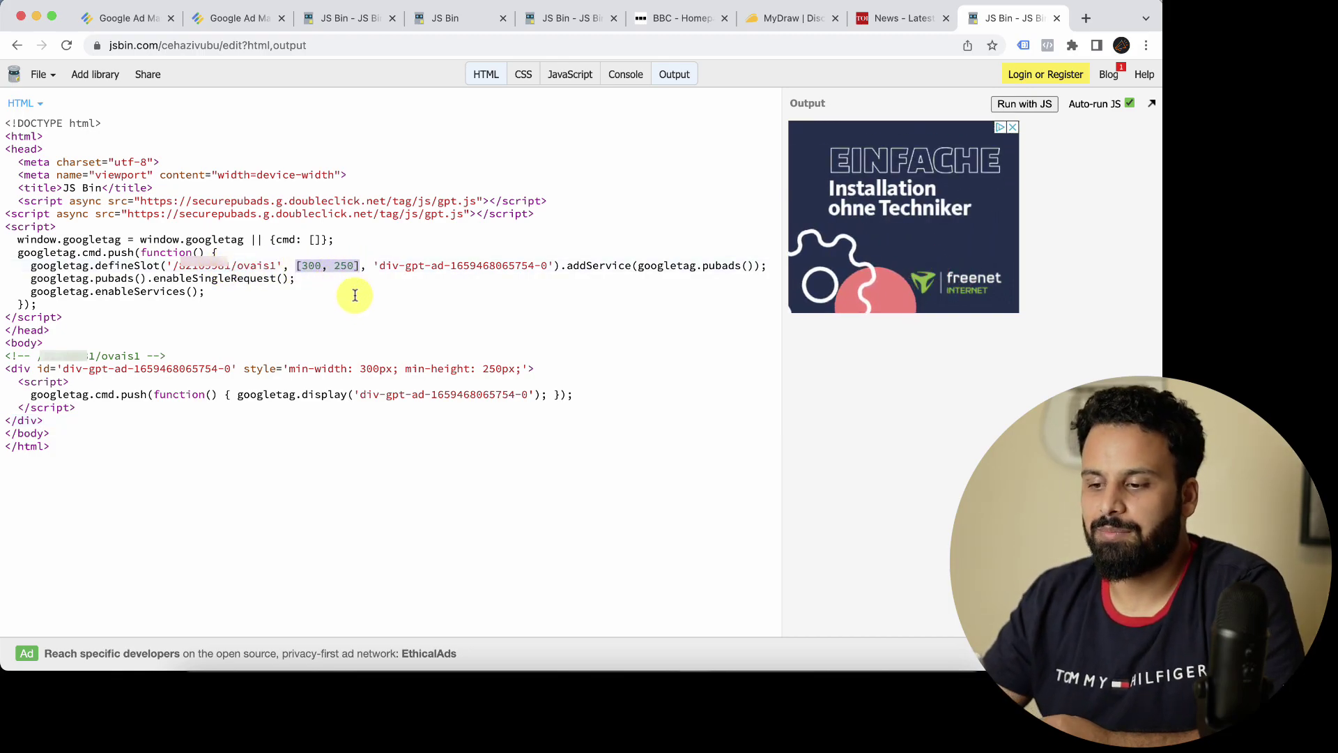
{"action": "left_click", "coordinate": [350, 265]}
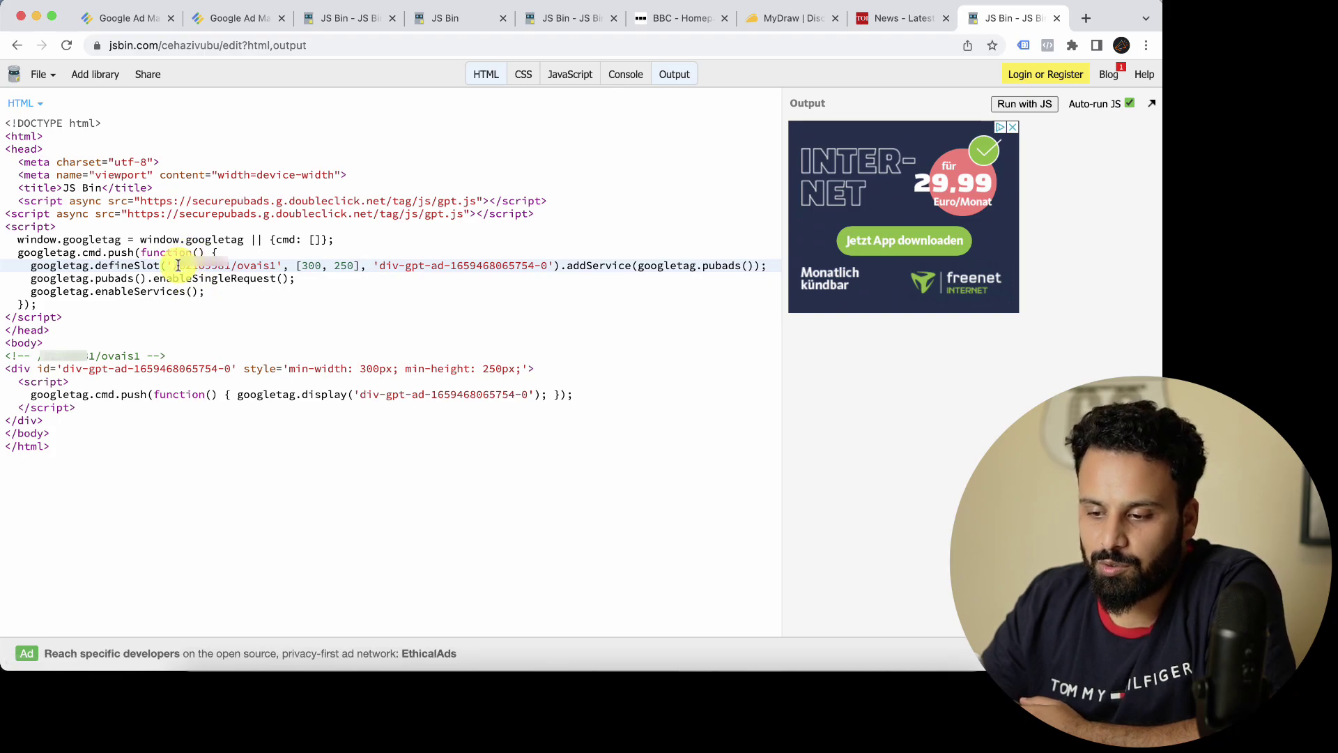
{"action": "left_click_drag", "start_coordinate": [178, 266], "coordinate": [279, 267]}
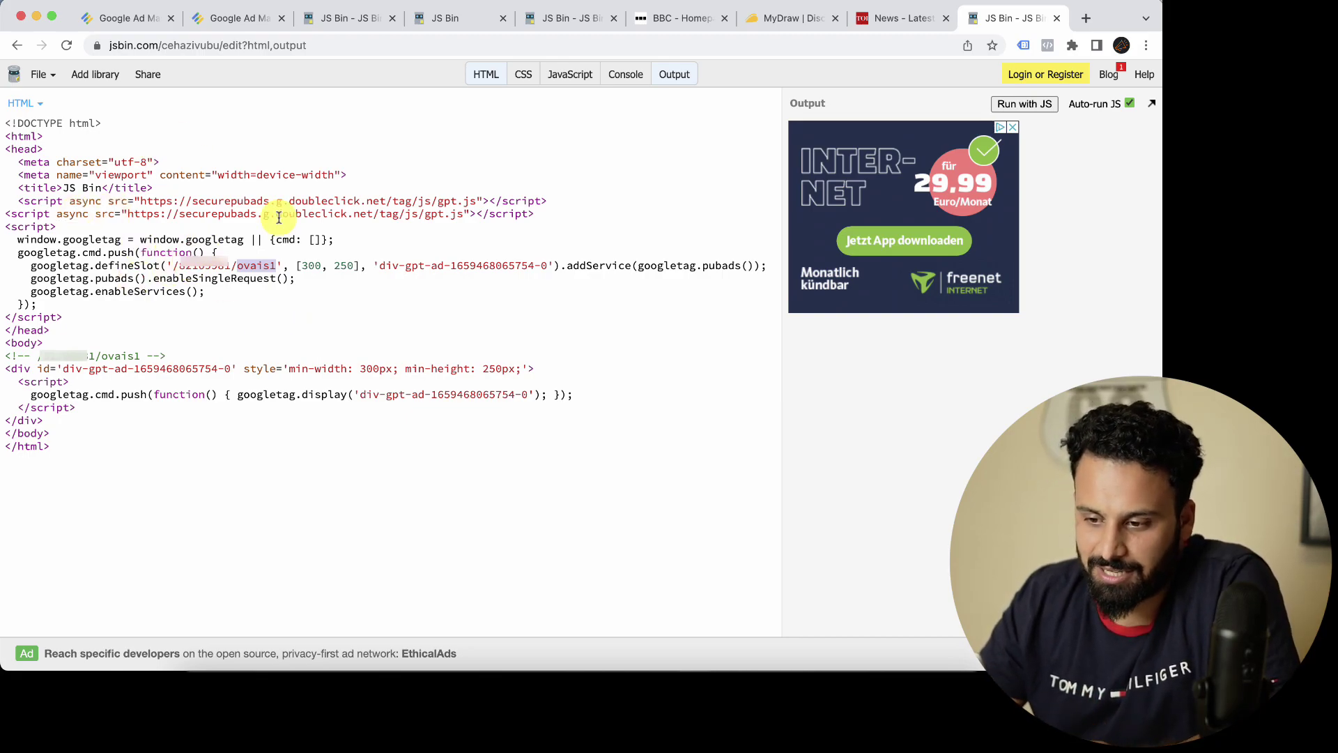
{"action": "left_click", "coordinate": [286, 267]}
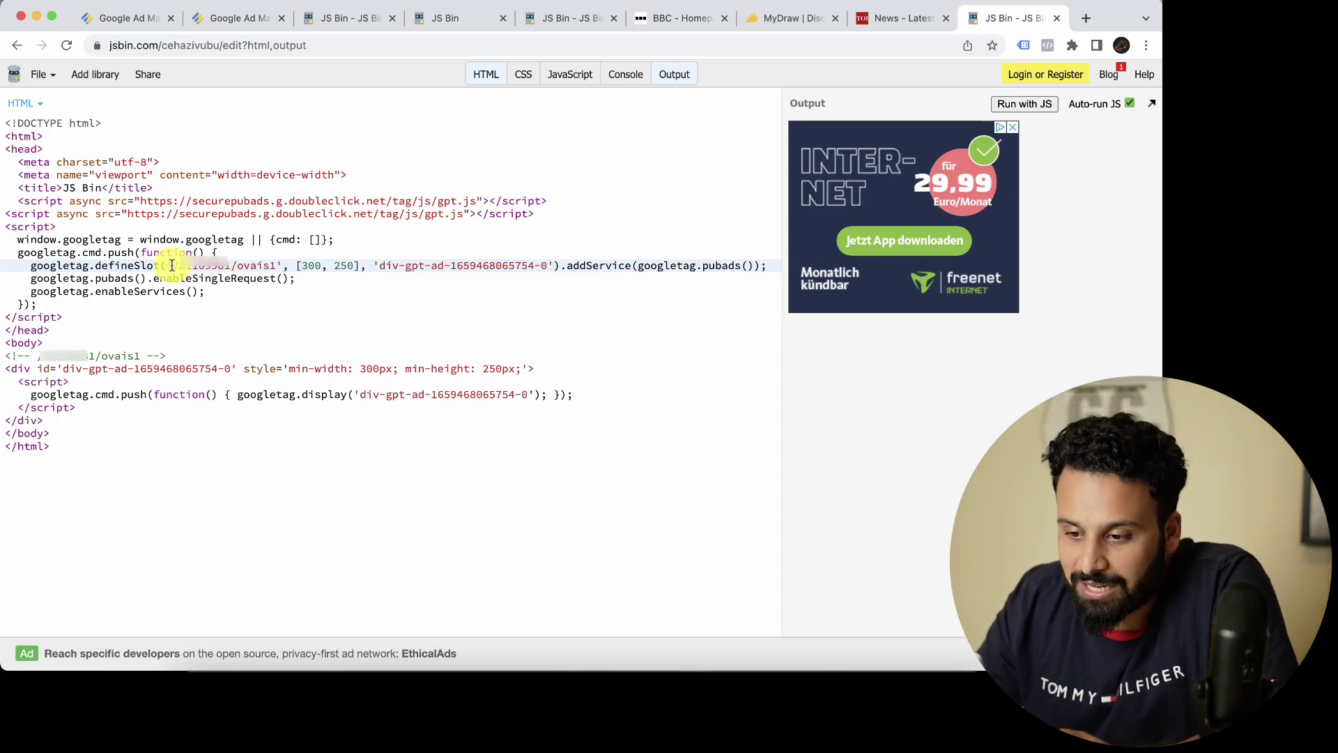
{"action": "left_click_drag", "start_coordinate": [175, 268], "coordinate": [218, 269]}
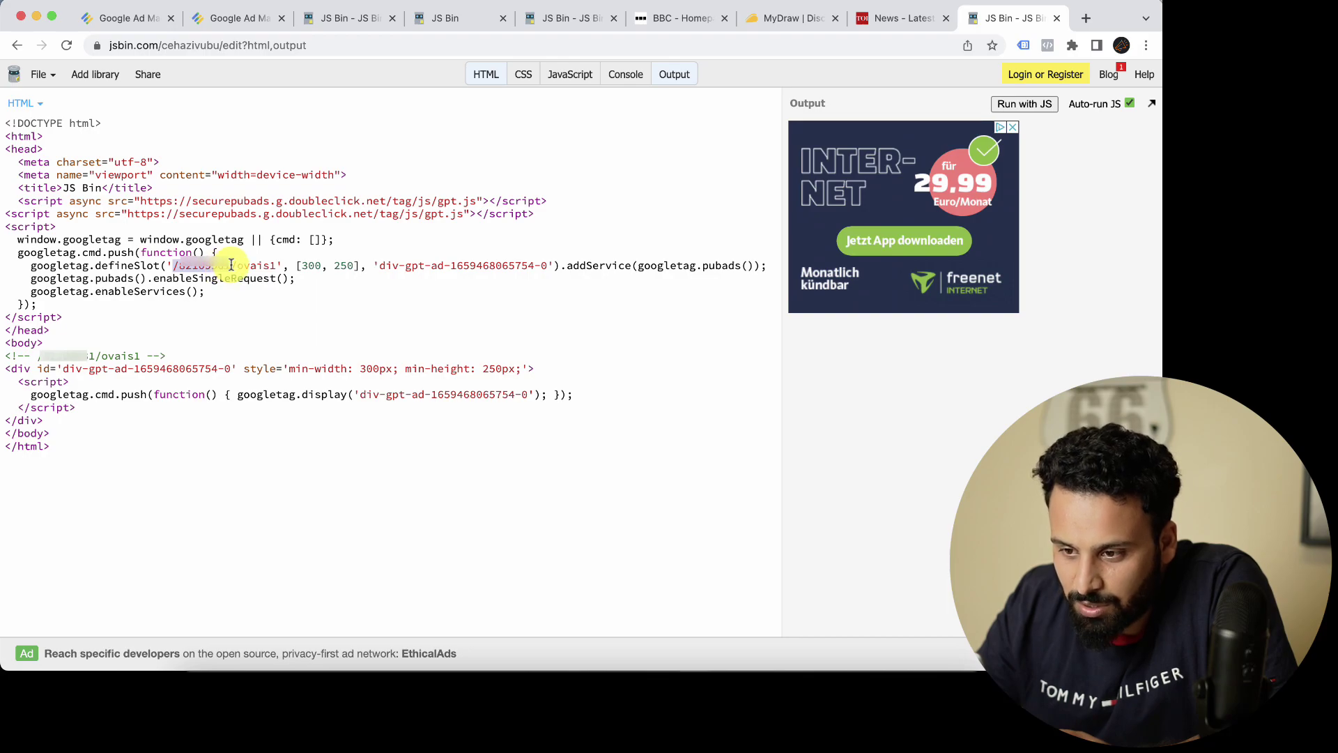
{"action": "left_click", "coordinate": [142, 21]}
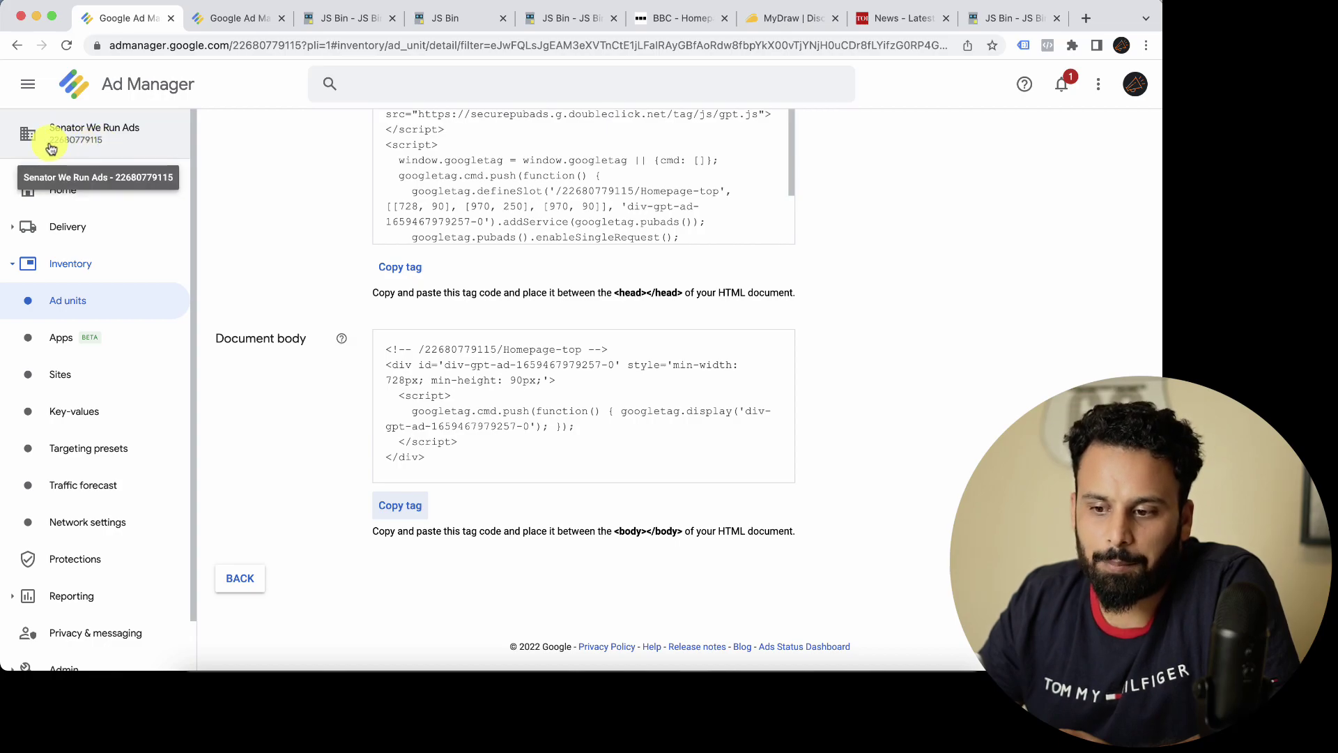
Step: Switch to the JS Bin page holding two ad slots and examine the home-halfpage-right slot's network code, ad unit name and size
{"action": "left_click", "coordinate": [570, 19]}
{"action": "scroll", "coordinate": [84, 277], "scroll_direction": "right", "scroll_amount": 2}
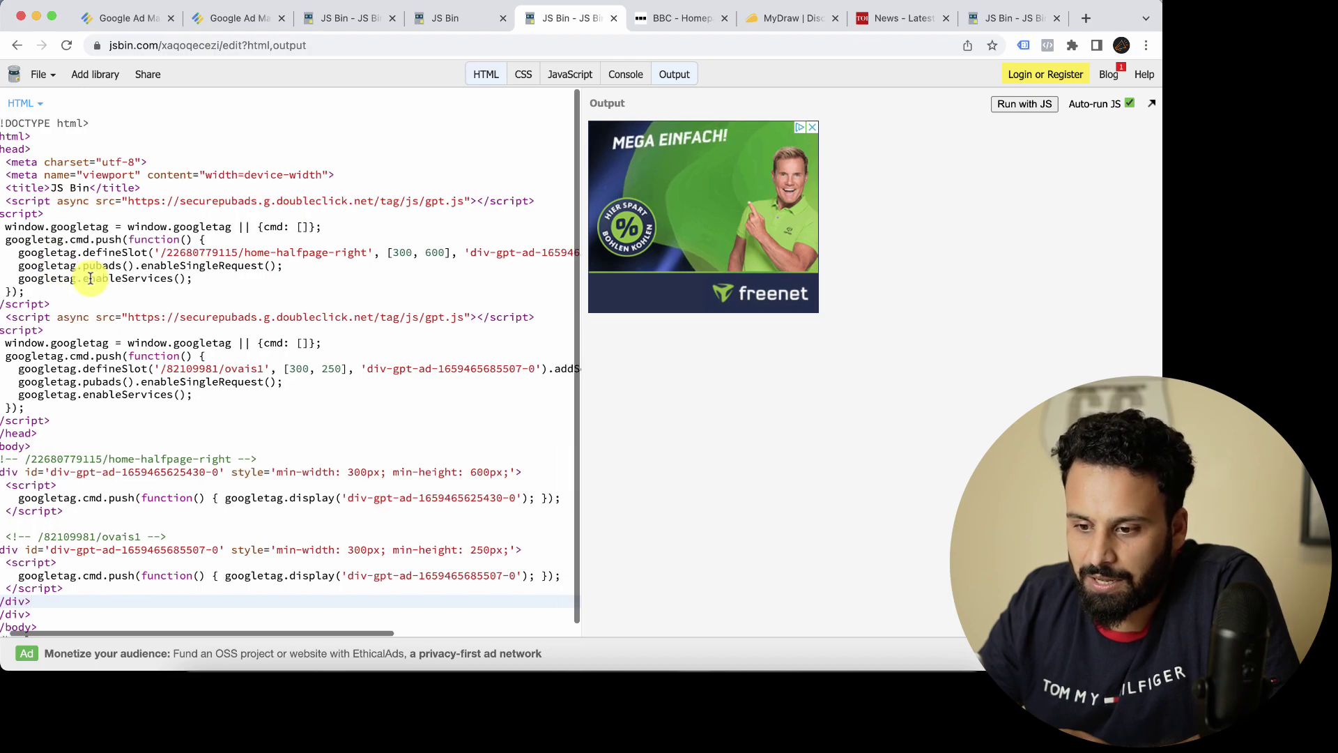
{"action": "scroll", "coordinate": [90, 279], "scroll_direction": "left", "scroll_amount": 2}
{"action": "scroll", "coordinate": [89, 278], "scroll_direction": "down", "scroll_amount": 1}
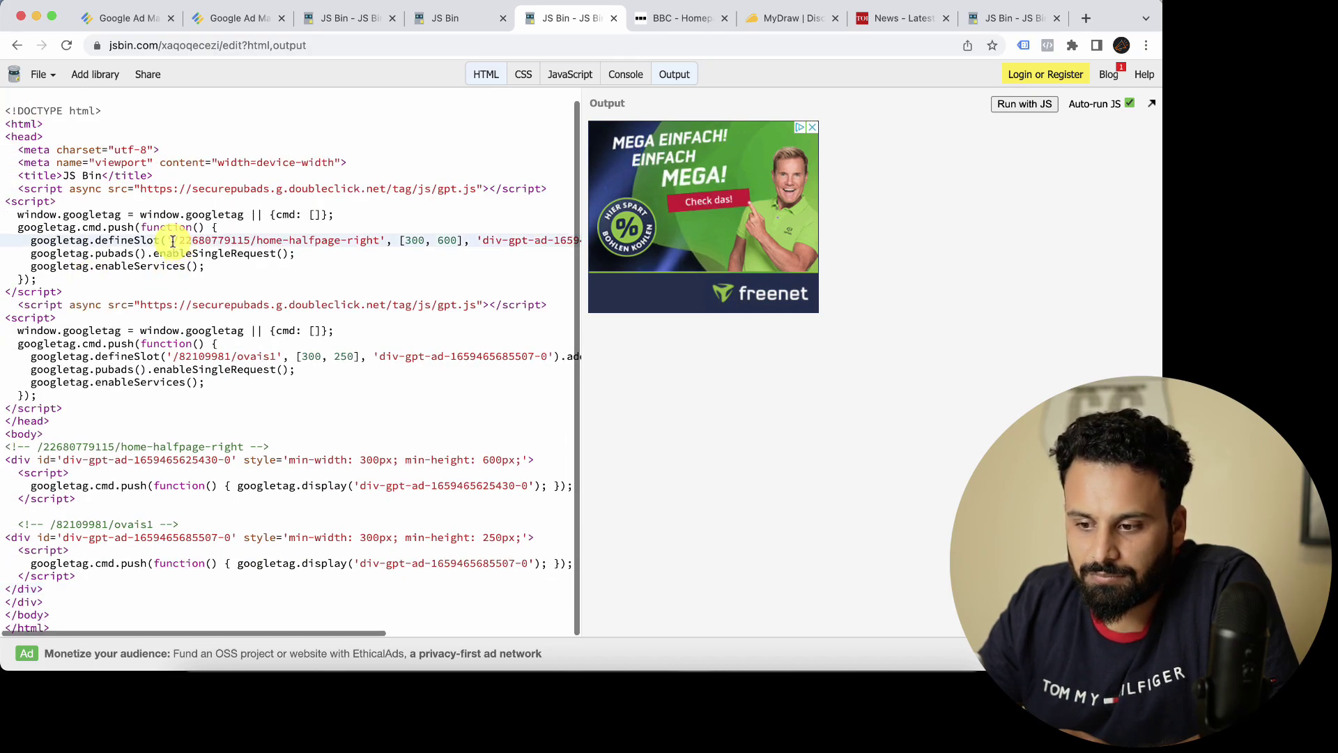
{"action": "left_click_drag", "start_coordinate": [172, 239], "coordinate": [333, 242]}
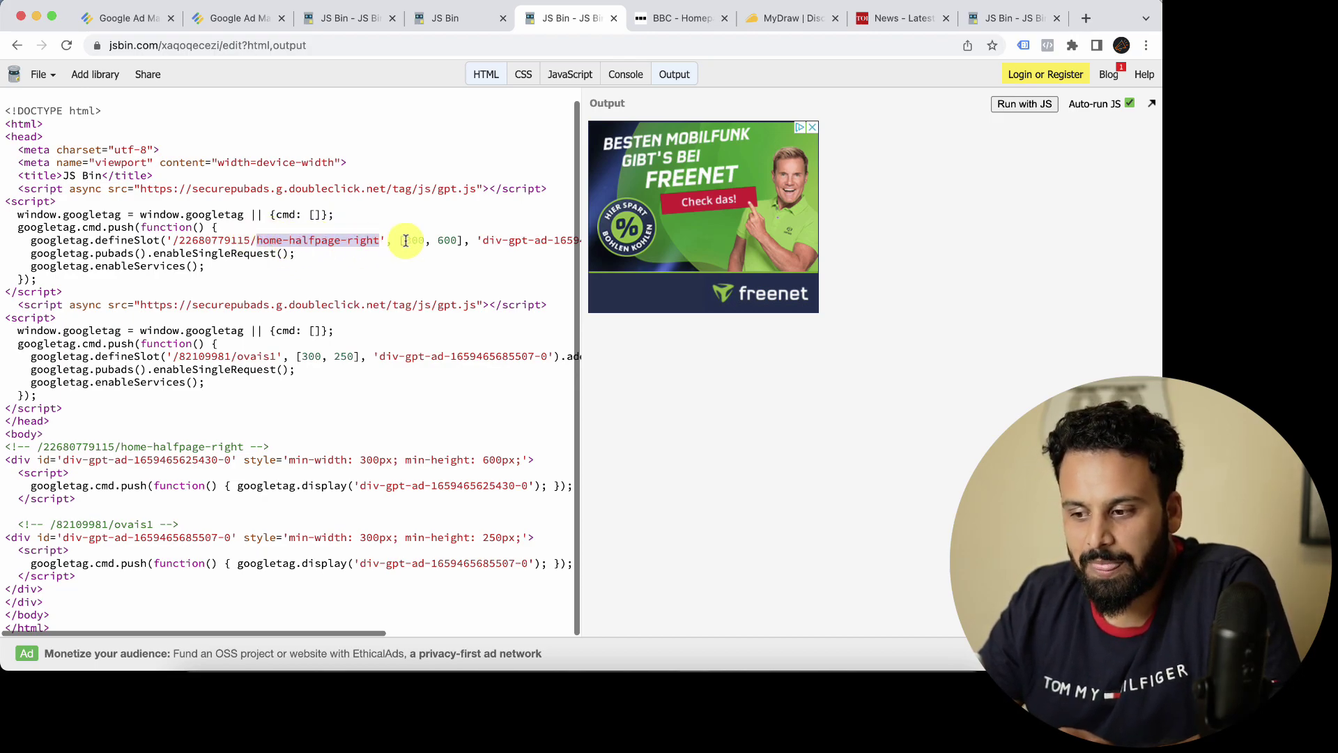
{"action": "left_click_drag", "start_coordinate": [397, 243], "coordinate": [468, 242]}
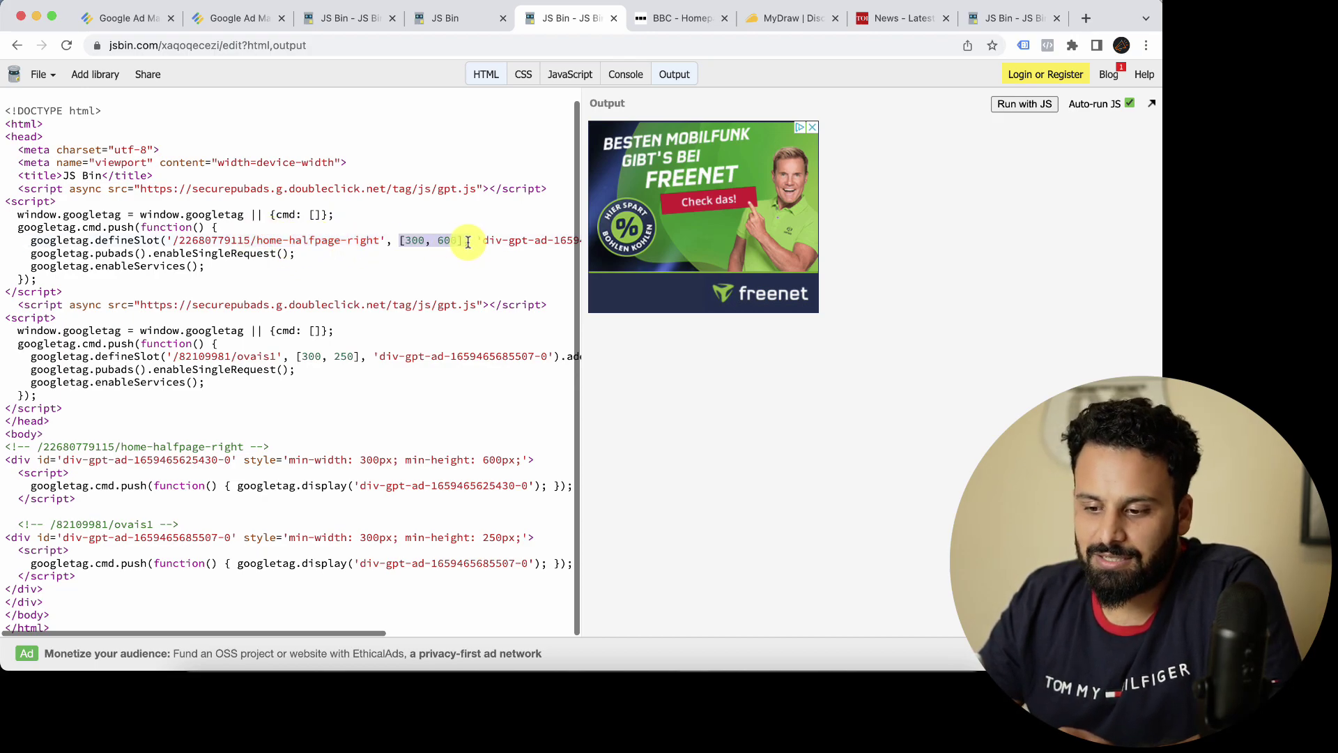